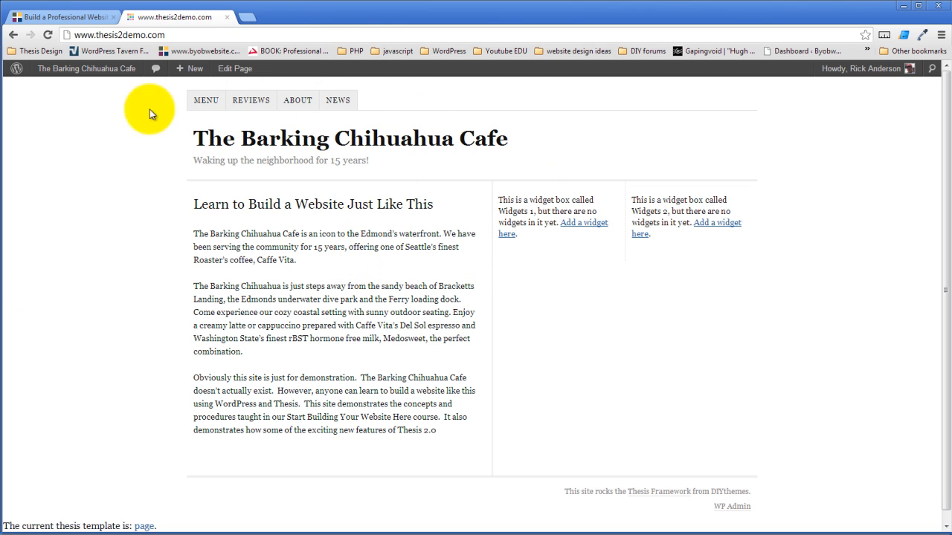
- Go to the site's WordPress dashboard and open the Thesis administration page
mouse_move(93, 71)
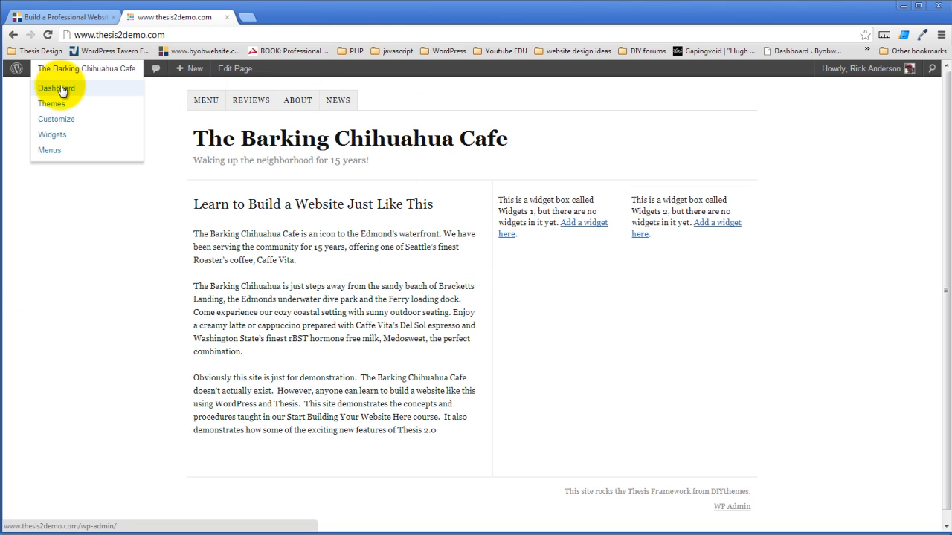
left_click(61, 90)
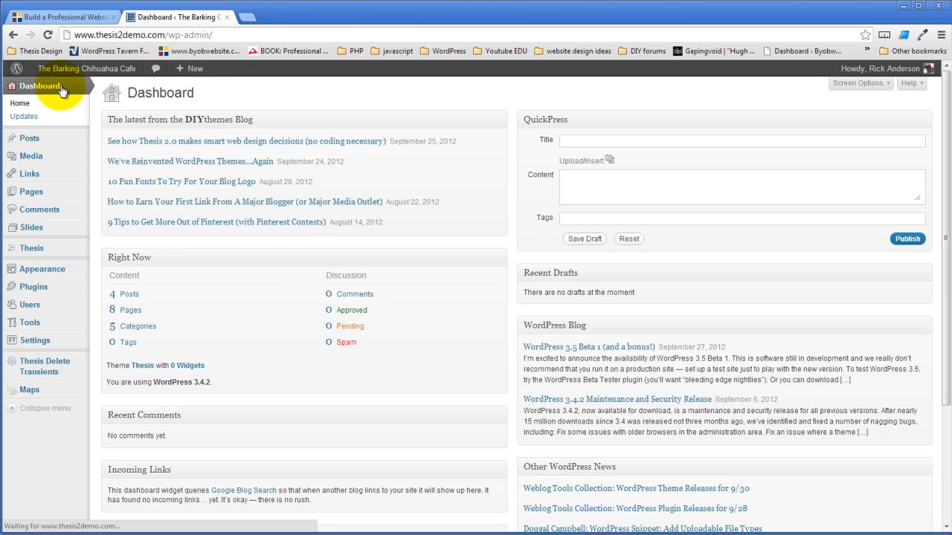
left_click(52, 256)
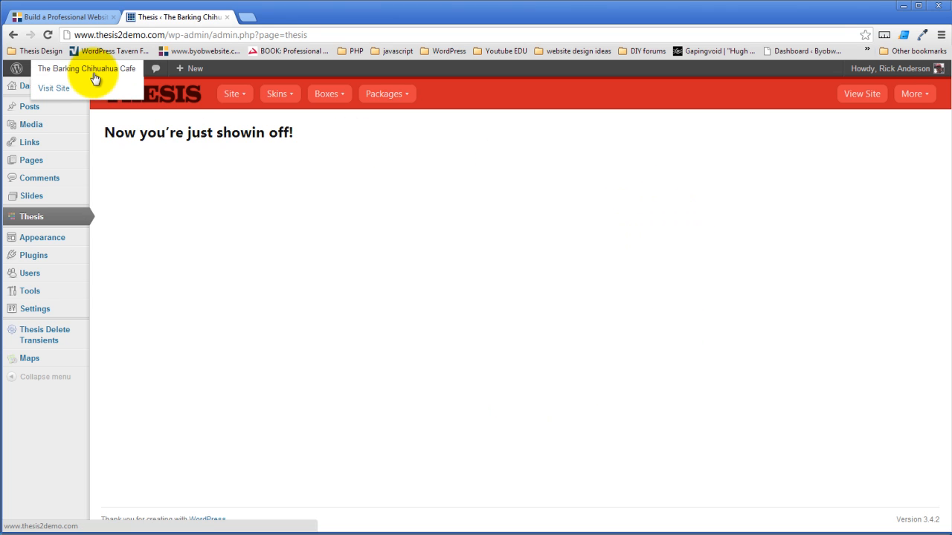
- Open the cafe site in a new browser tab and launch the Skin Editor for its current page template
right_click(95, 69)
left_click(152, 77)
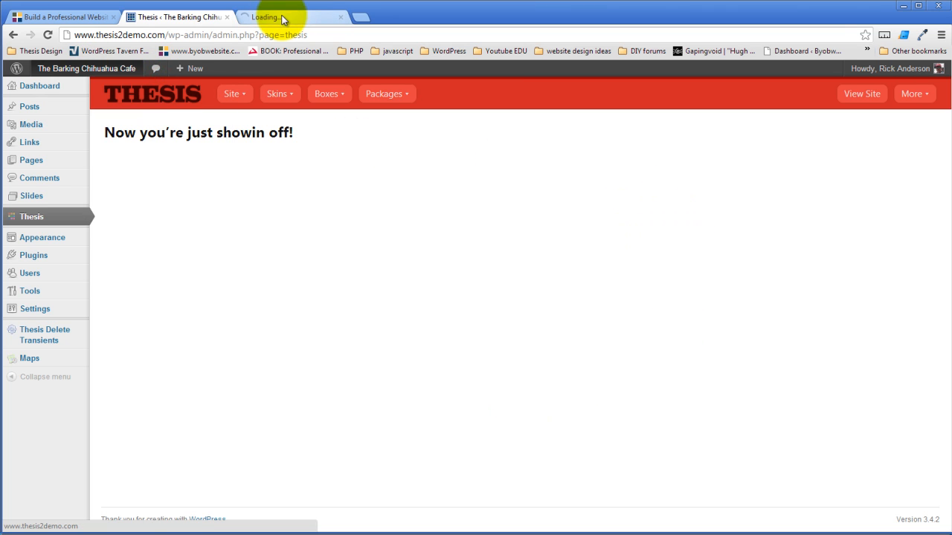
left_click(281, 18)
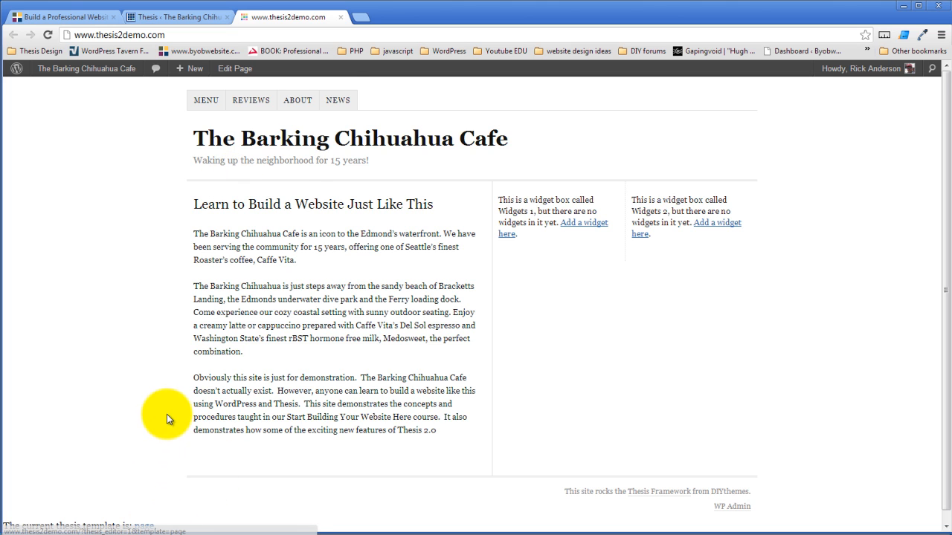
scroll(169, 413, "down", 1)
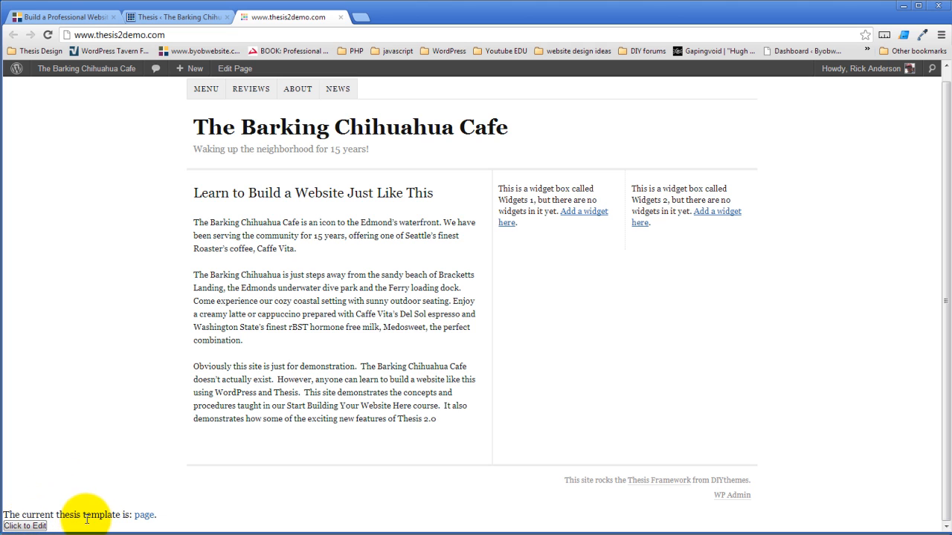
left_click(146, 522)
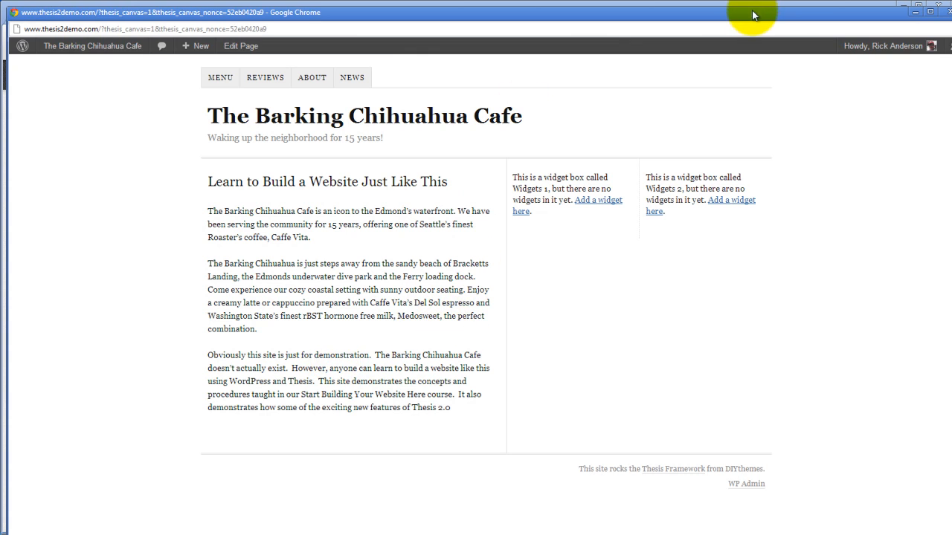
- Move the canvas preview window aside to reveal the Skin Editor, bring it back into view and minimize it
left_click_drag(752, 15, 748, 9)
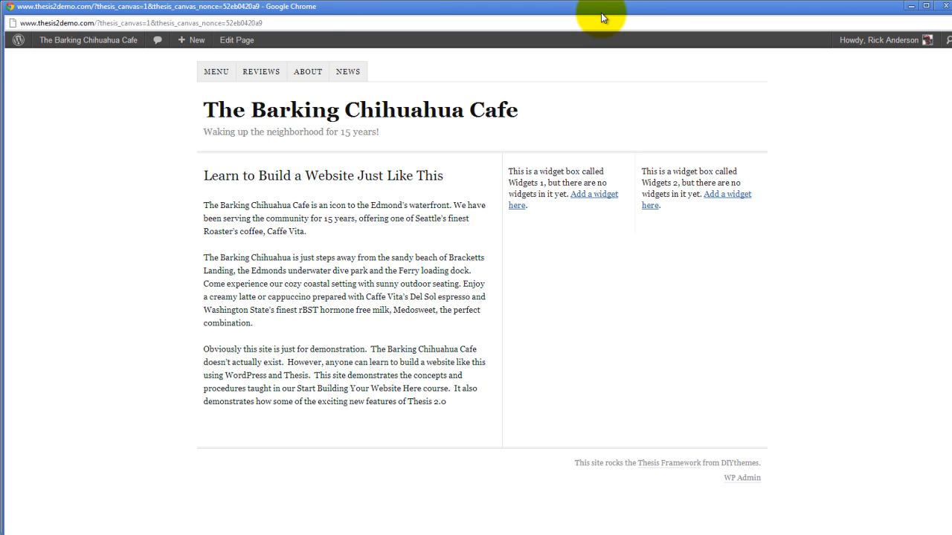
left_click_drag(600, 12, 0, 41)
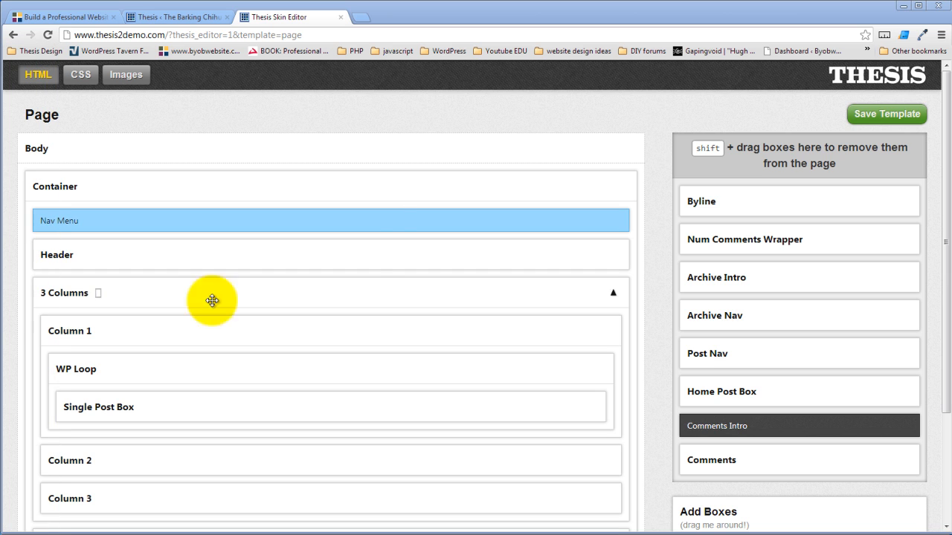
left_click(451, 131)
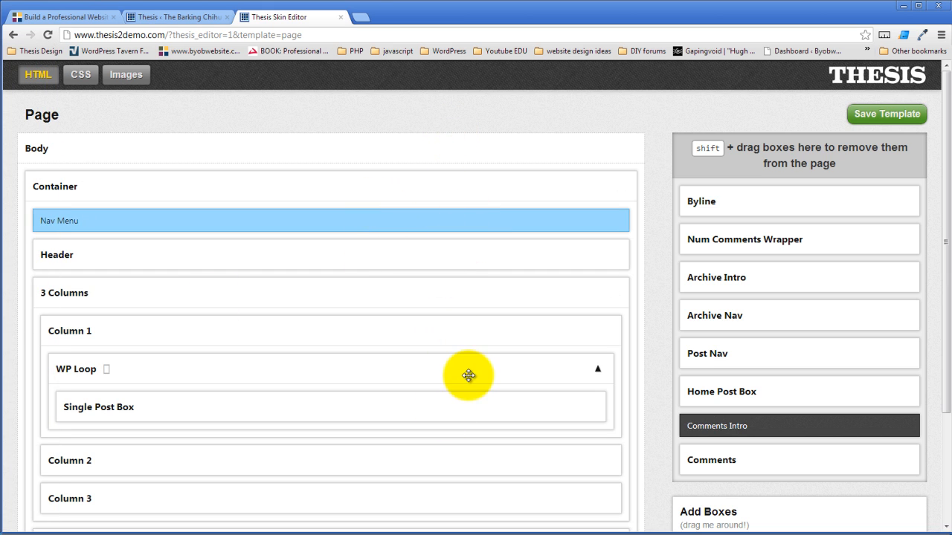
left_click_drag(0, 44, 377, 11)
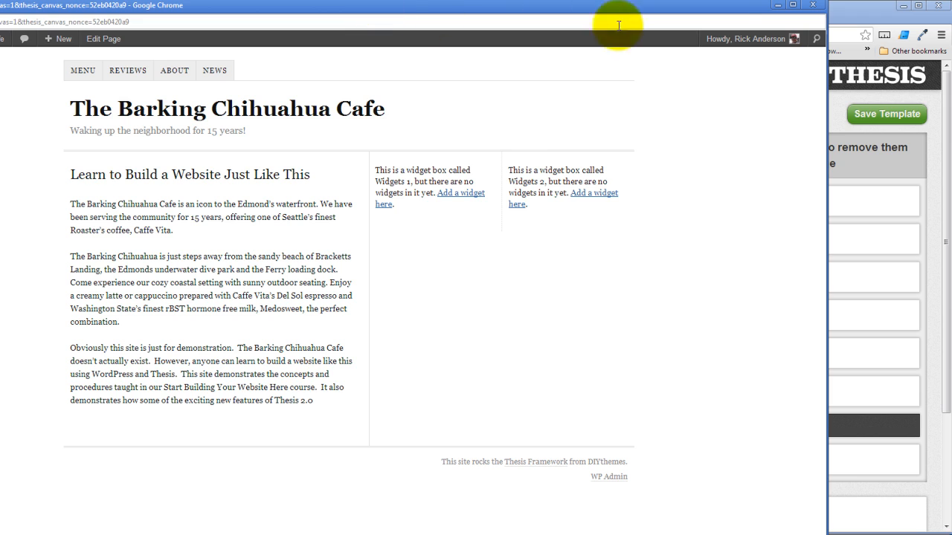
left_click(777, 7)
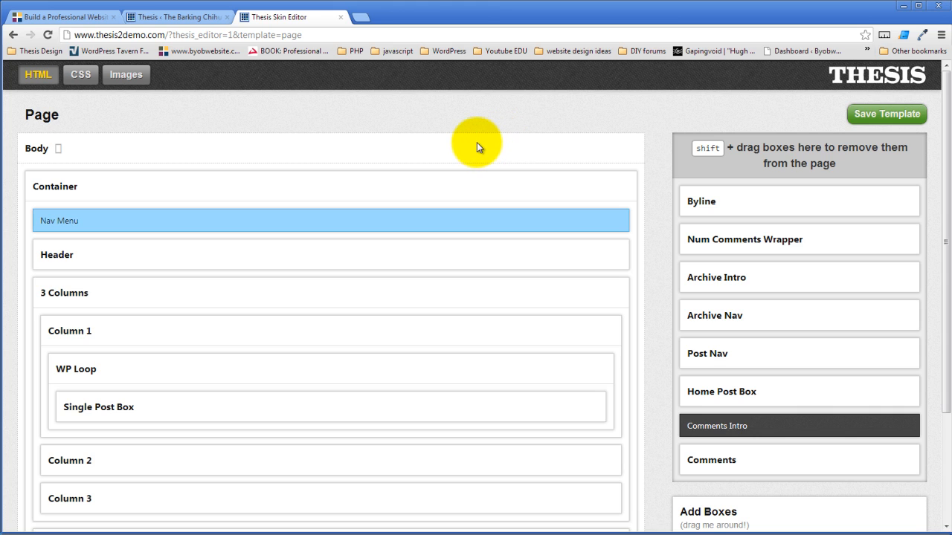
- Compare the Thesis administration page with the Skin Editor, ending on the administration page
left_click(180, 17)
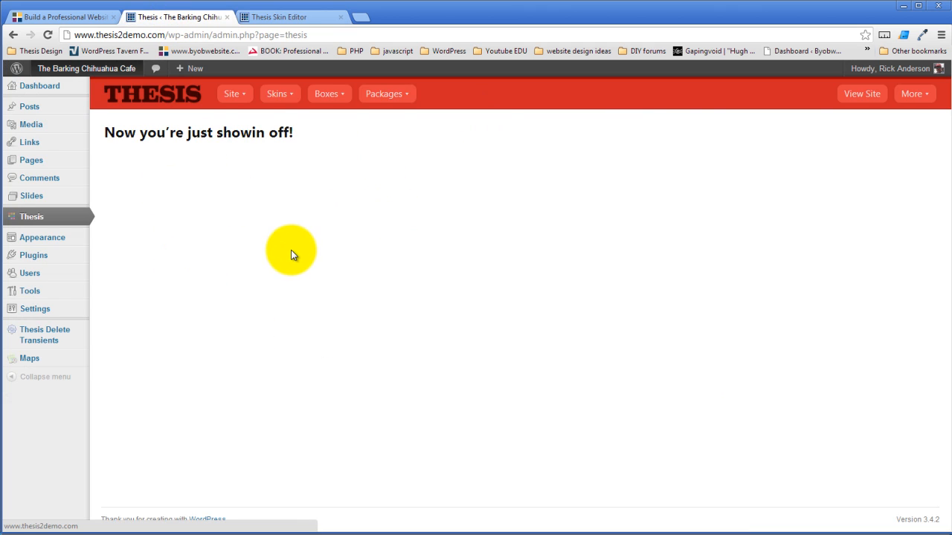
left_click(285, 15)
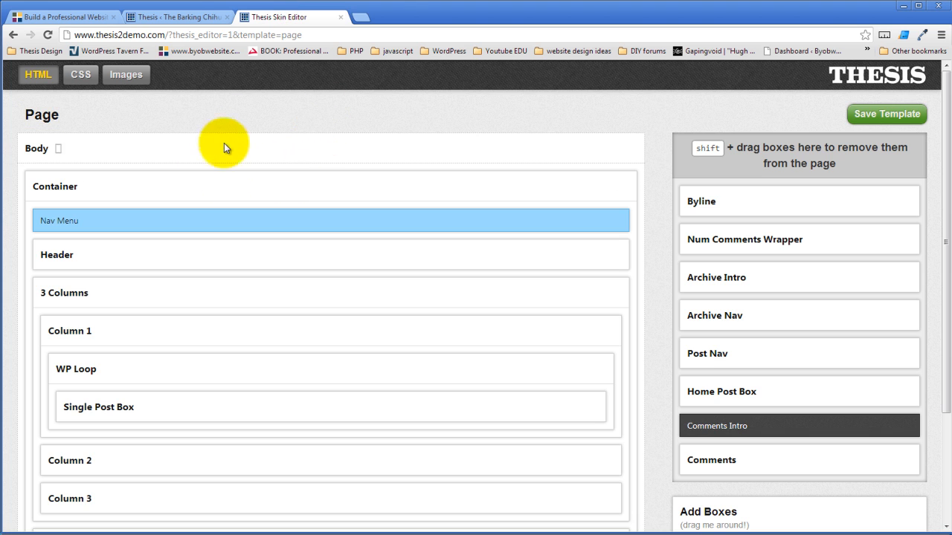
left_click(187, 17)
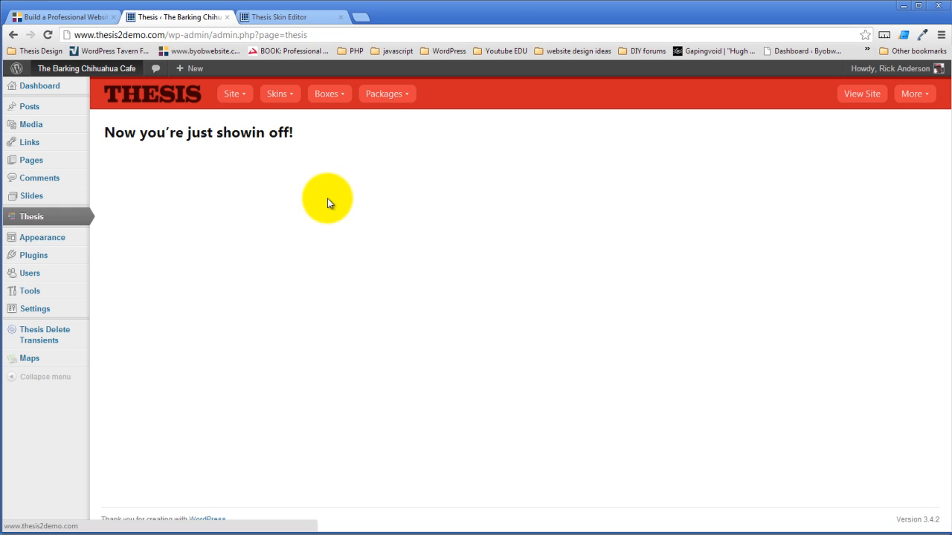
- Review the Thesis site settings for HTML Head, Tracking Scripts and 404 Page, including the choices for the 404 page
mouse_move(231, 95)
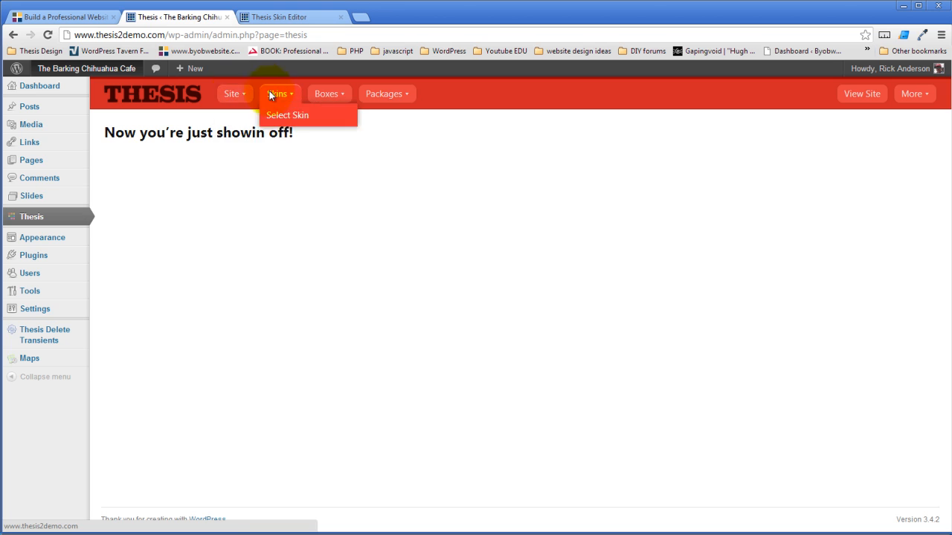
left_click(238, 118)
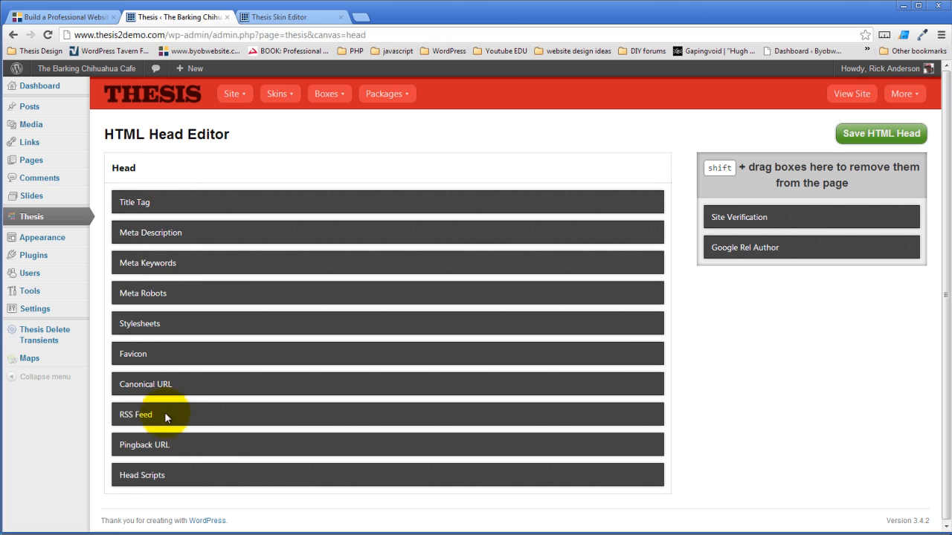
mouse_move(245, 96)
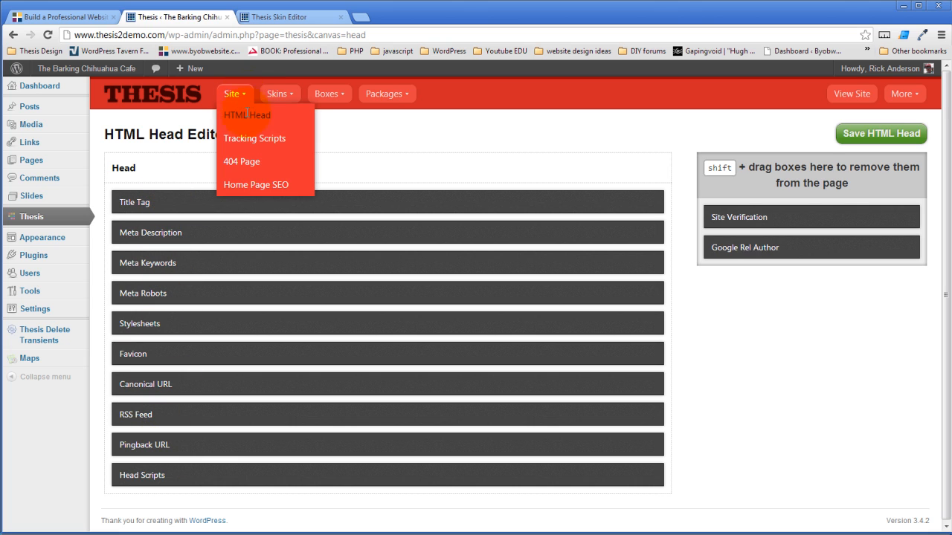
left_click(256, 140)
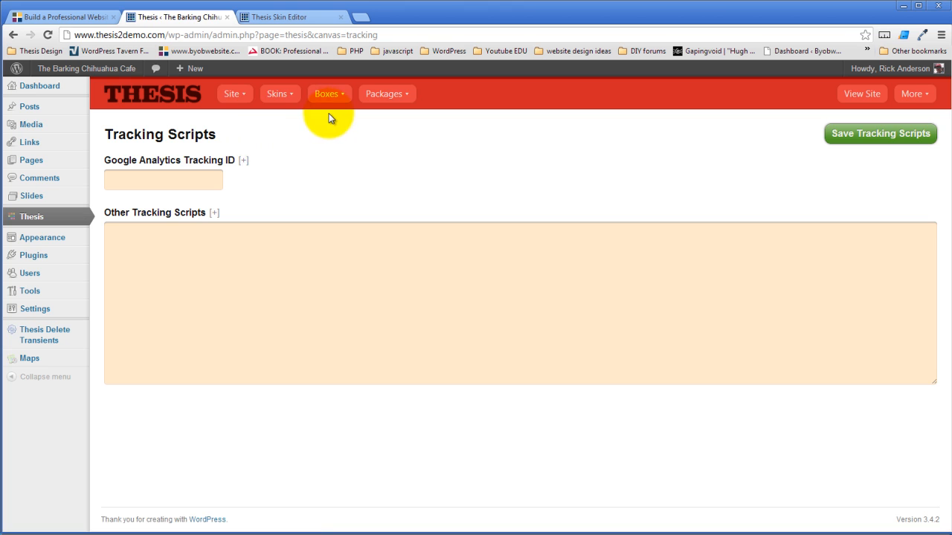
mouse_move(228, 90)
left_click(245, 163)
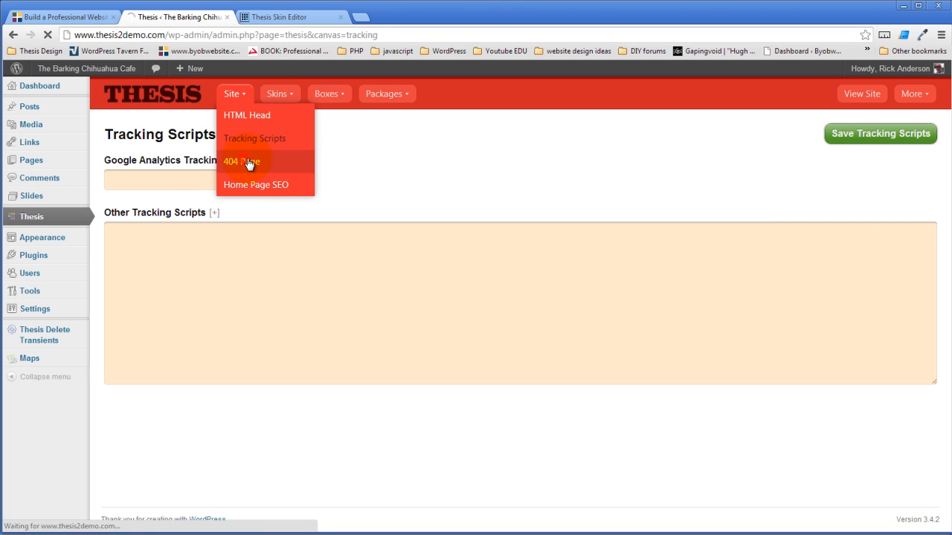
left_click(272, 192)
left_click(271, 191)
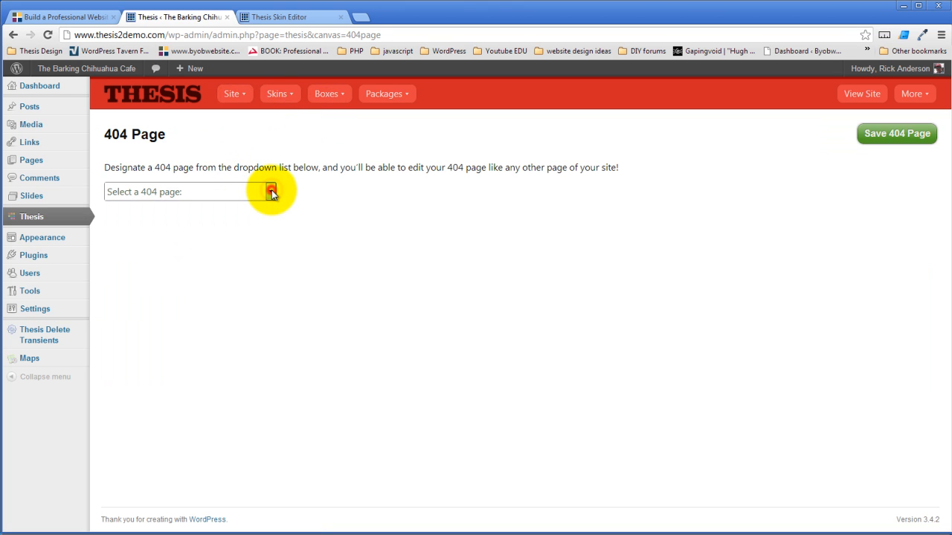
- View the Thesis skin selection page and the Thesis Boxes page
mouse_move(275, 95)
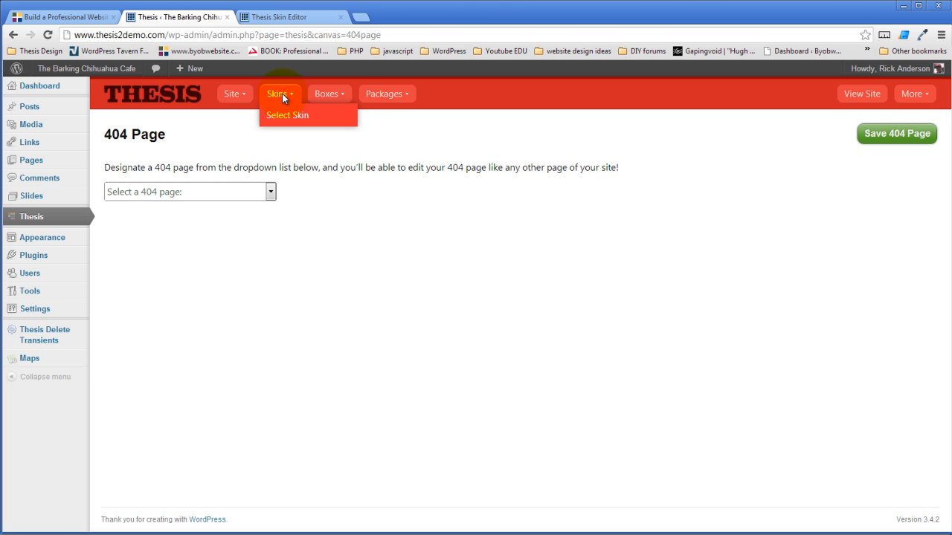
left_click(284, 119)
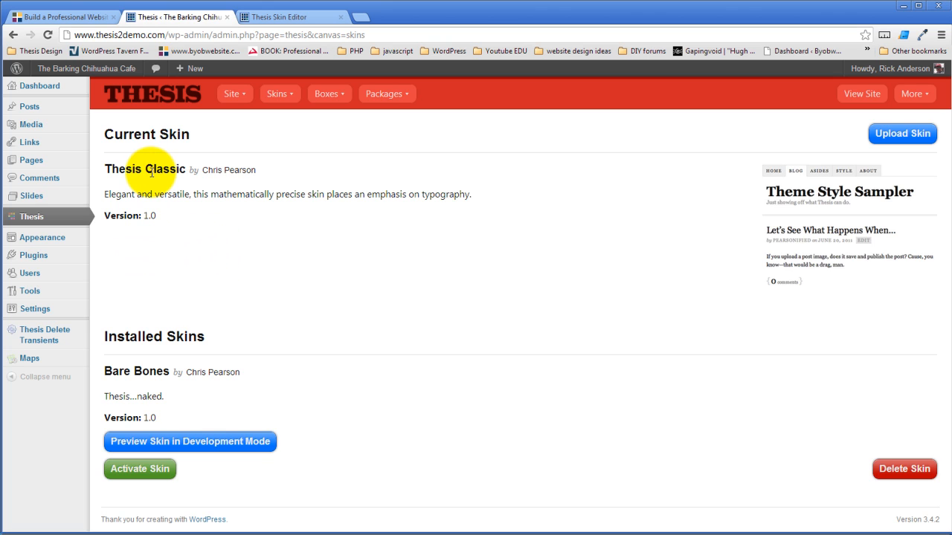
left_click(328, 94)
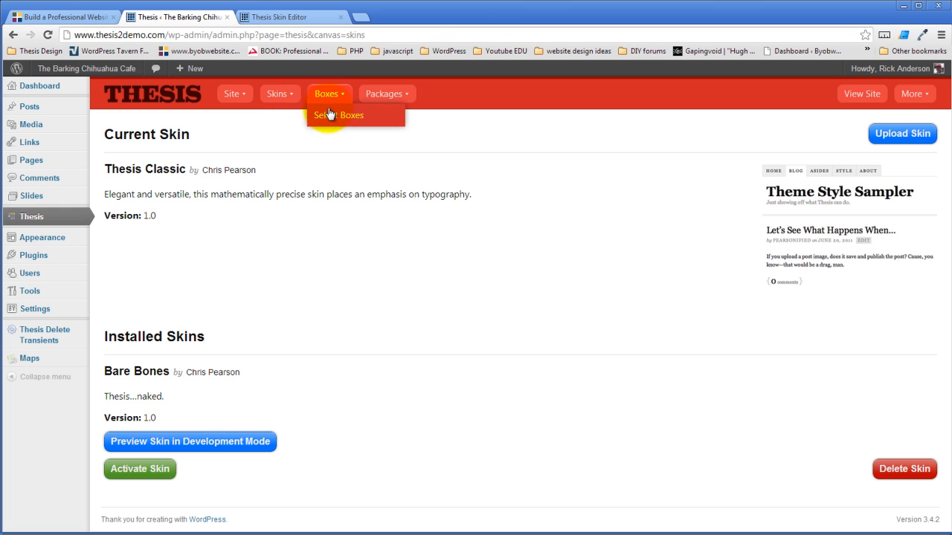
left_click(331, 116)
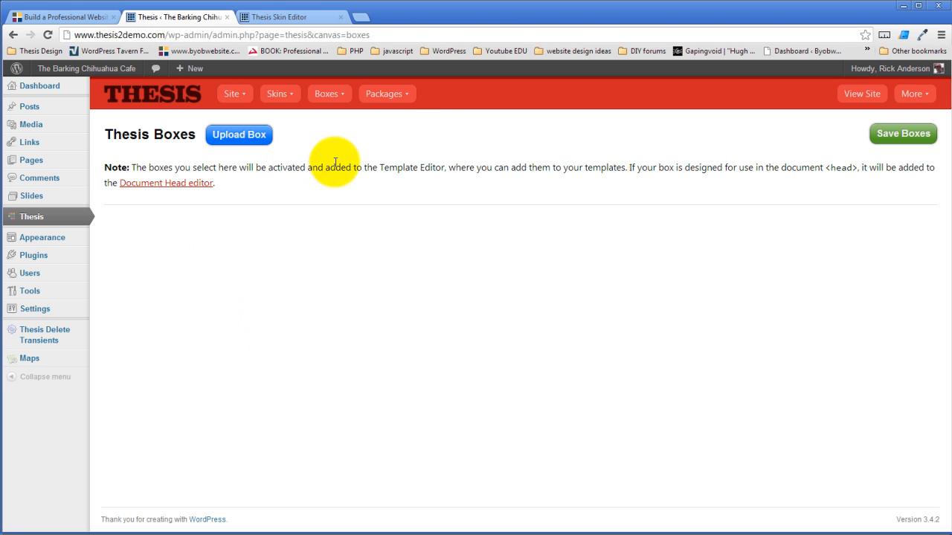
- View the Thesis Packages page and the additional Thesis resource links
mouse_move(390, 94)
left_click(396, 115)
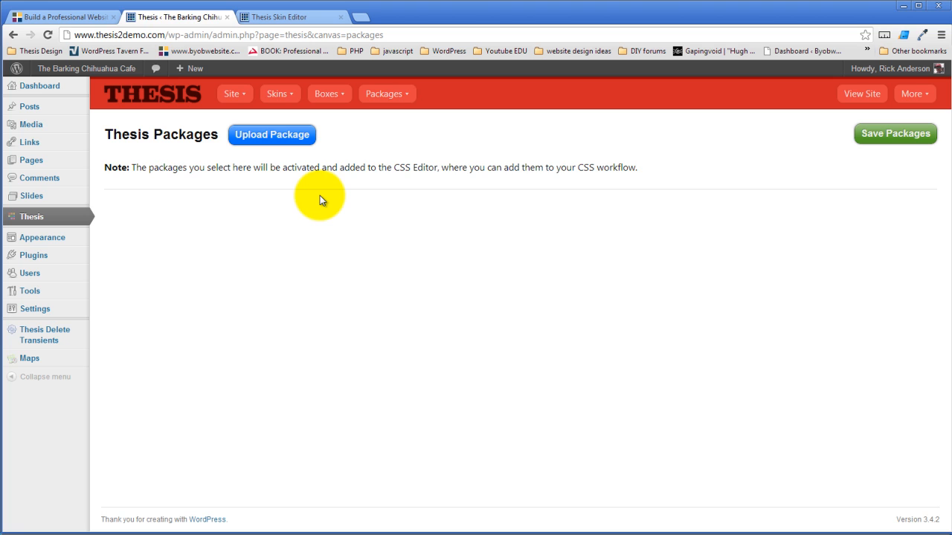
mouse_move(404, 94)
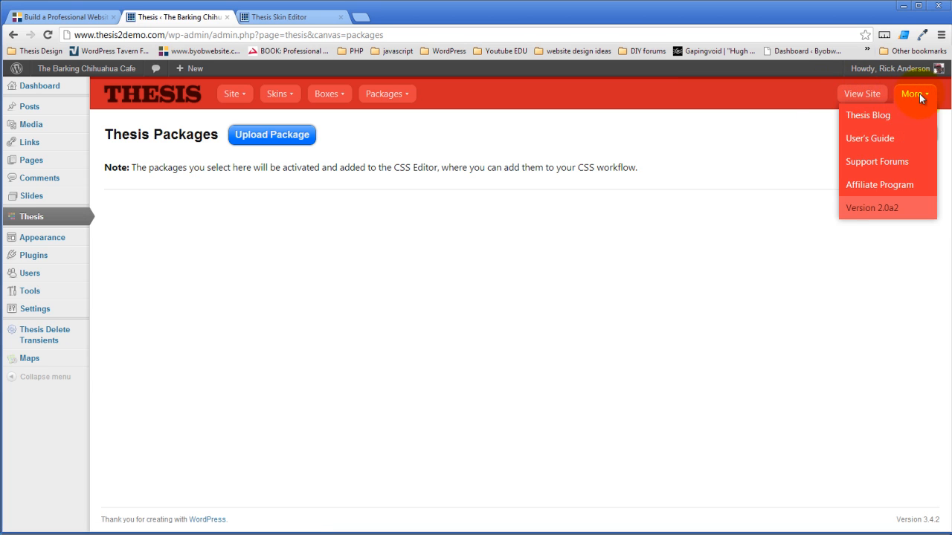
mouse_move(919, 92)
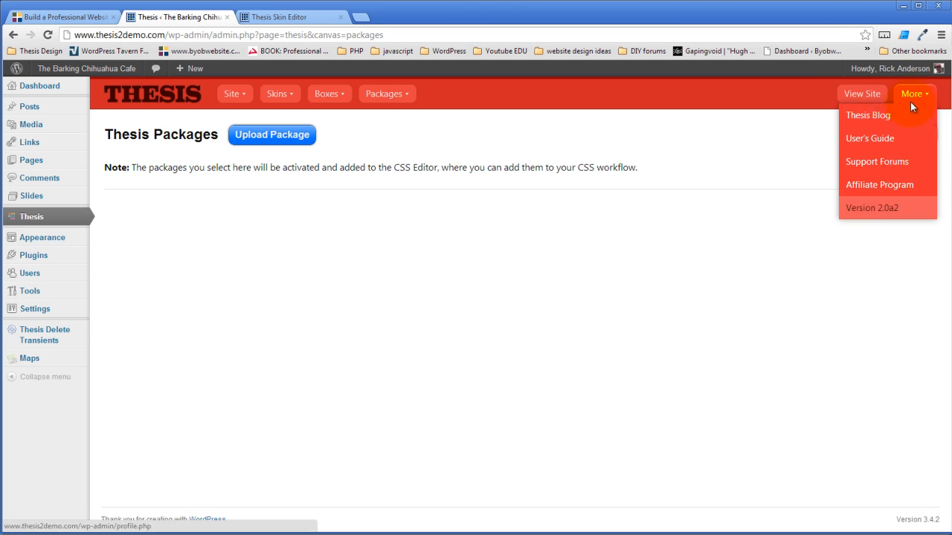
left_click(476, 278)
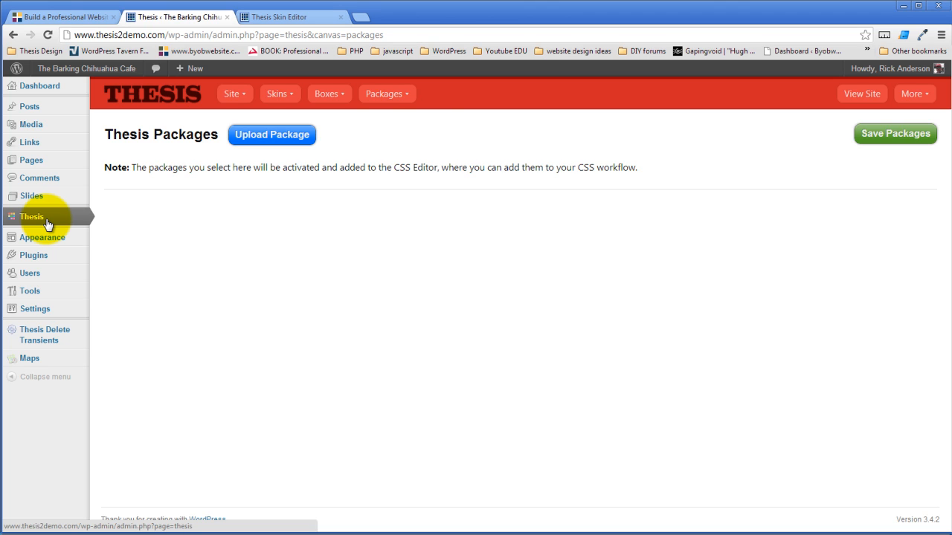
- Review the Skin Editor's CSS and Images sections, and return to the HTML section to examine the Page template's box layout
left_click(297, 21)
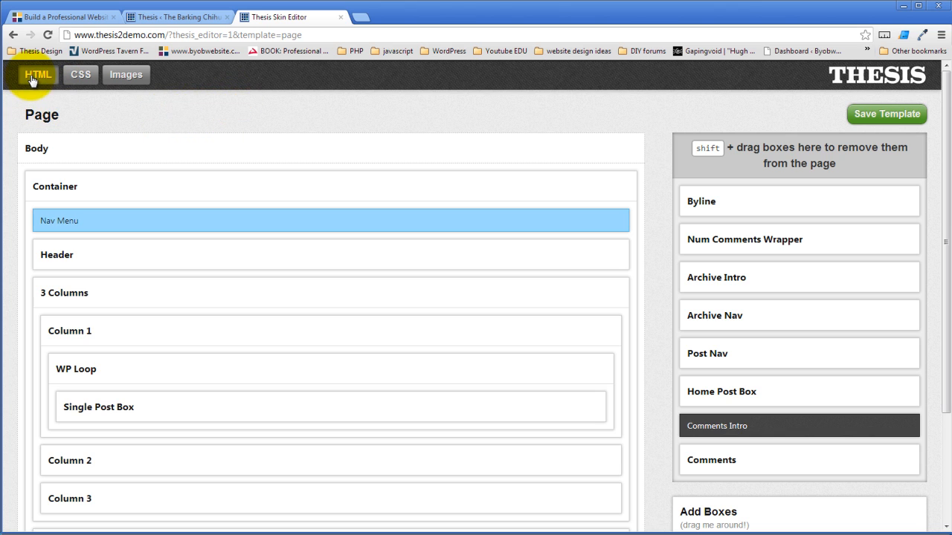
left_click(79, 77)
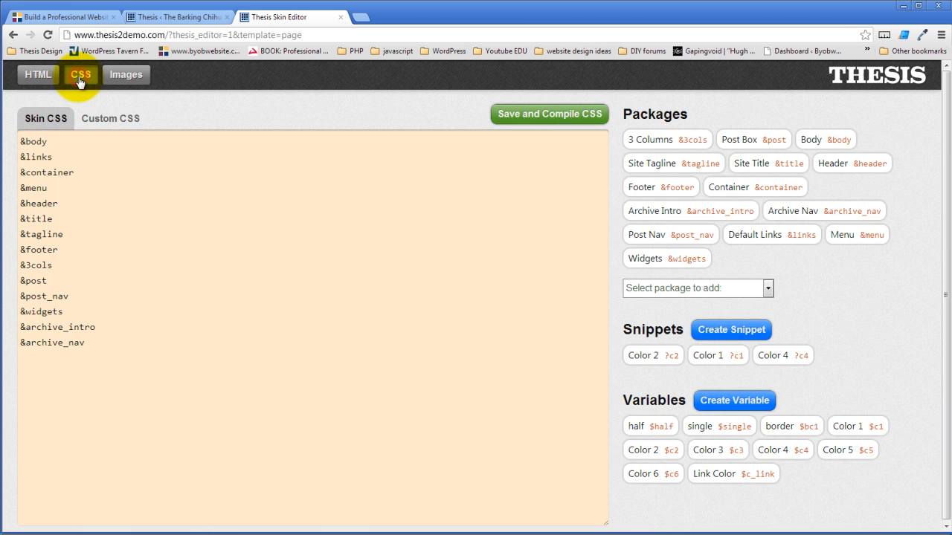
left_click(119, 81)
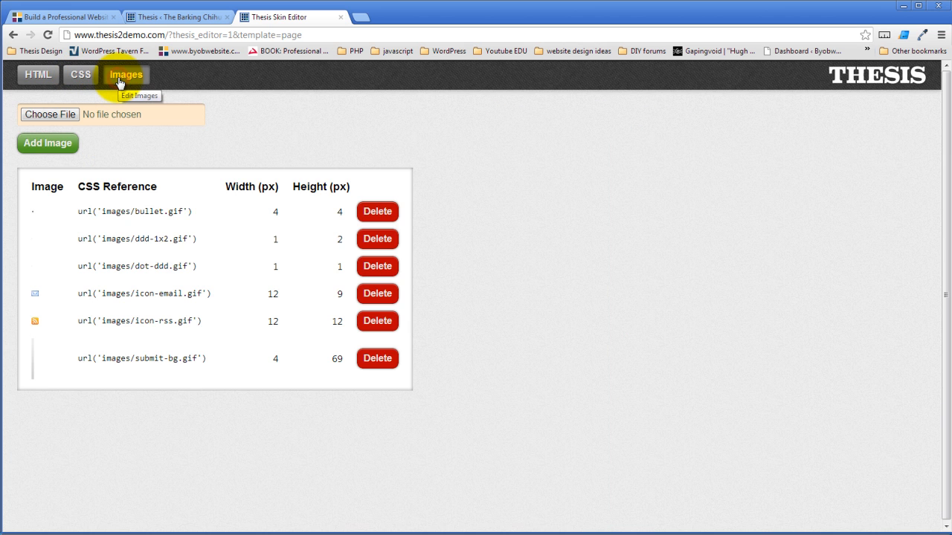
left_click(35, 74)
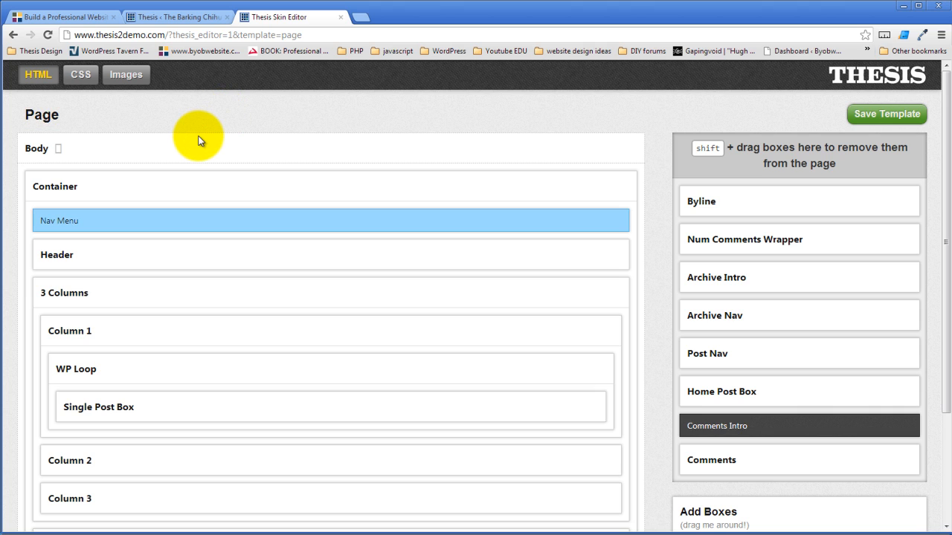
scroll(197, 136, "down", 1)
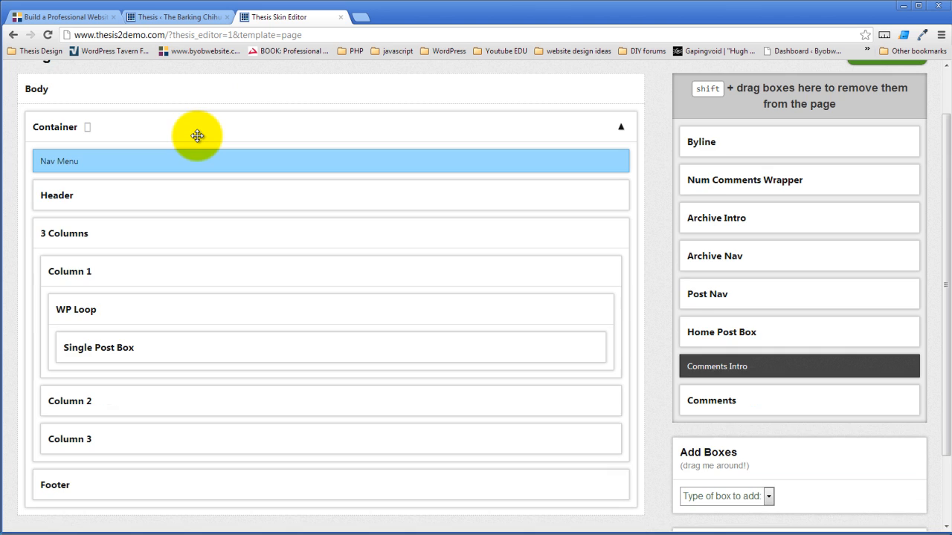
scroll(198, 136, "up", 1)
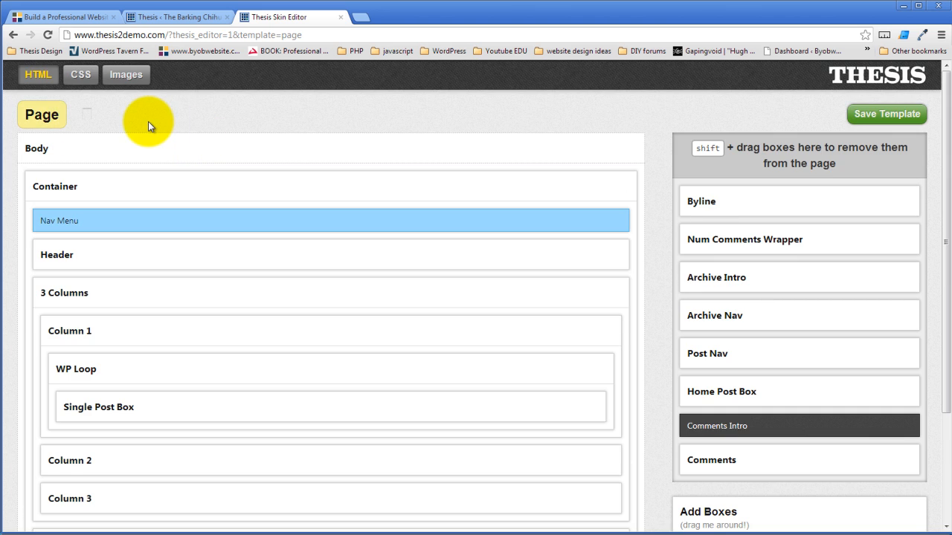
- Open the Skin Editor's template list and expand the Single, Page and Archive core templates to view their sub-templates
left_click(43, 116)
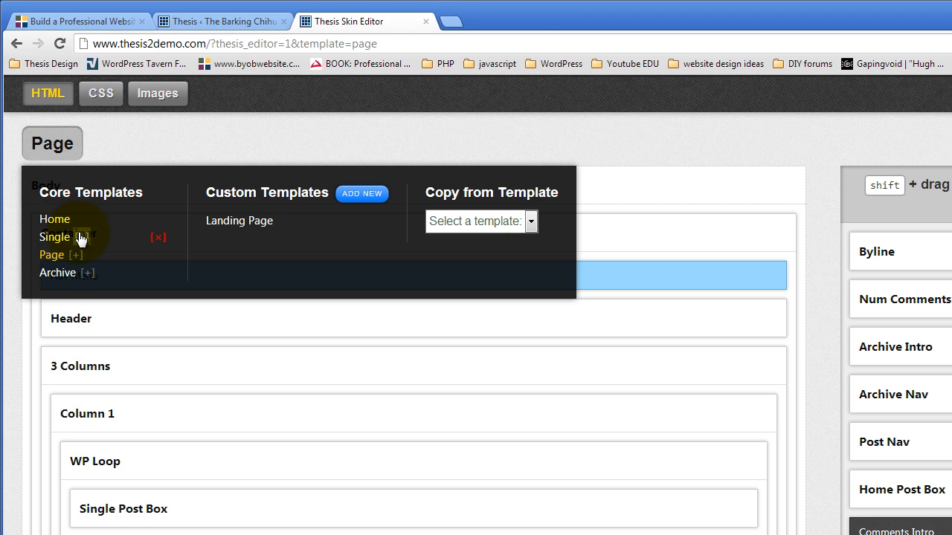
left_click(82, 238)
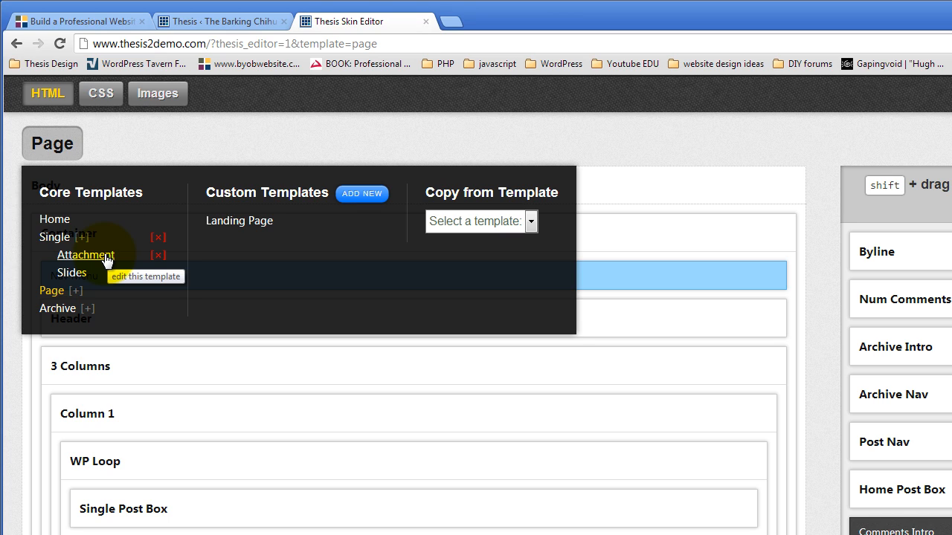
left_click(79, 291)
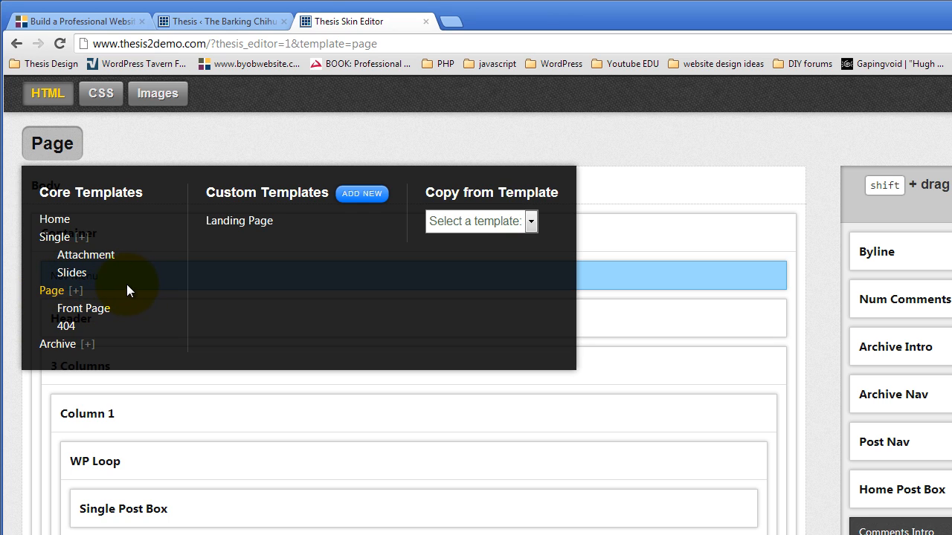
left_click(88, 345)
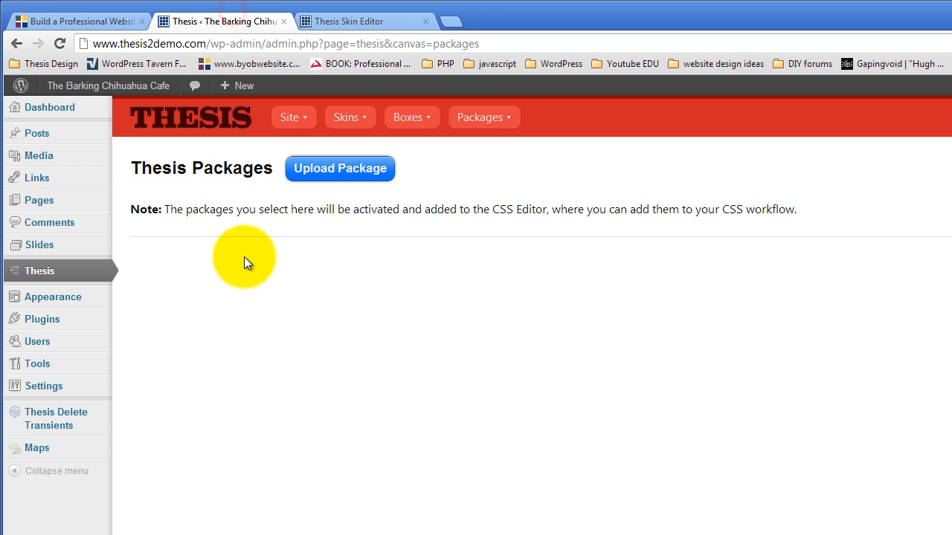
- Switch to the WordPress admin and open the post "Choose the Right Architect" for editing from the list of all posts
mouse_move(58, 157)
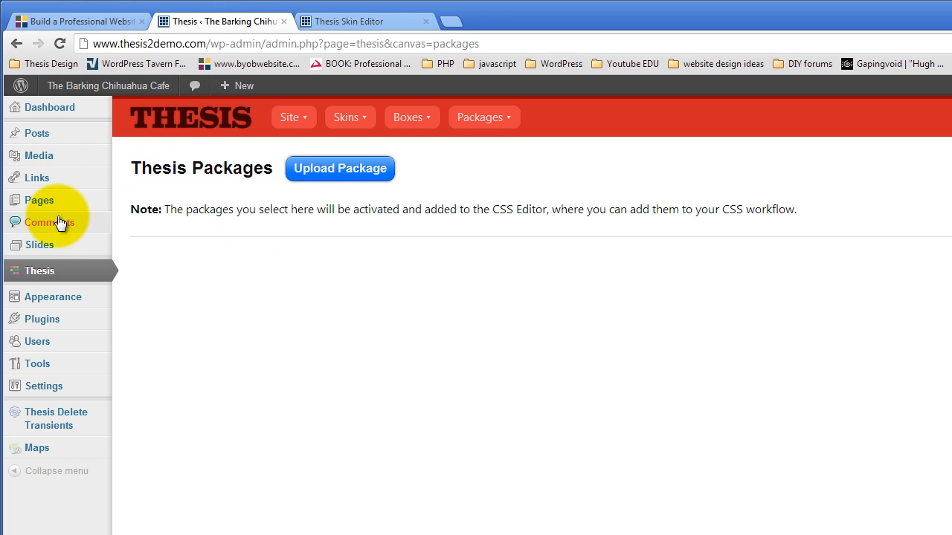
mouse_move(44, 253)
mouse_move(58, 140)
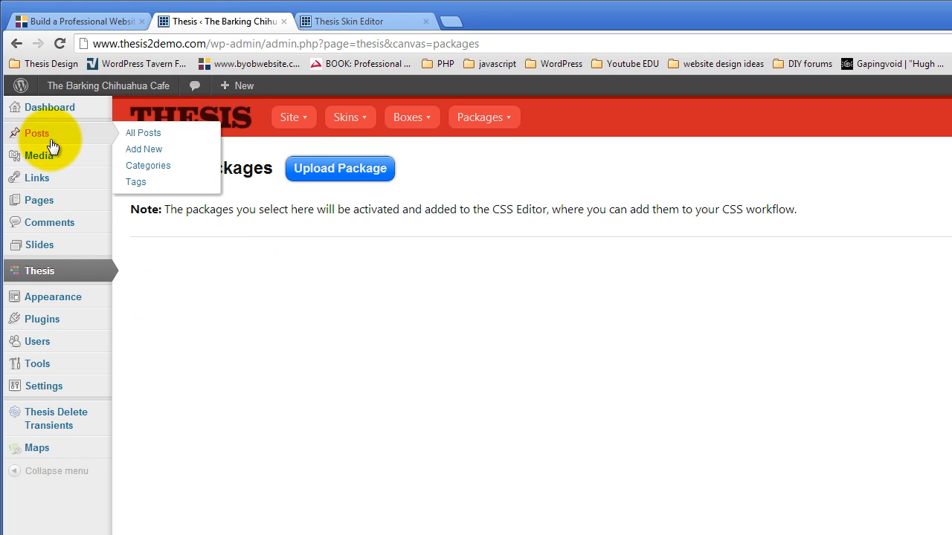
left_click(143, 132)
left_click(157, 237)
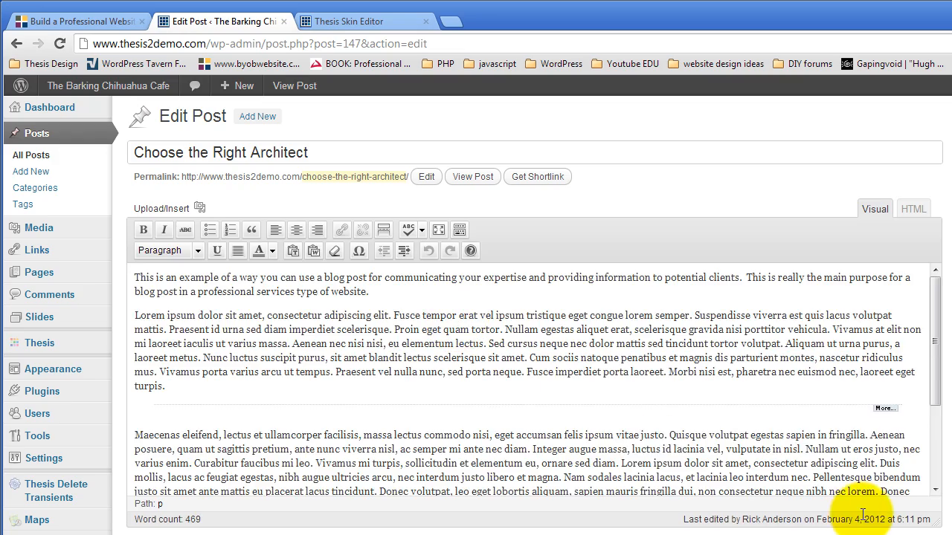
- Examine the post's Thesis Skin Custom Template choices and the other Thesis fields on its edit screen
scroll(714, 455, "down", 5)
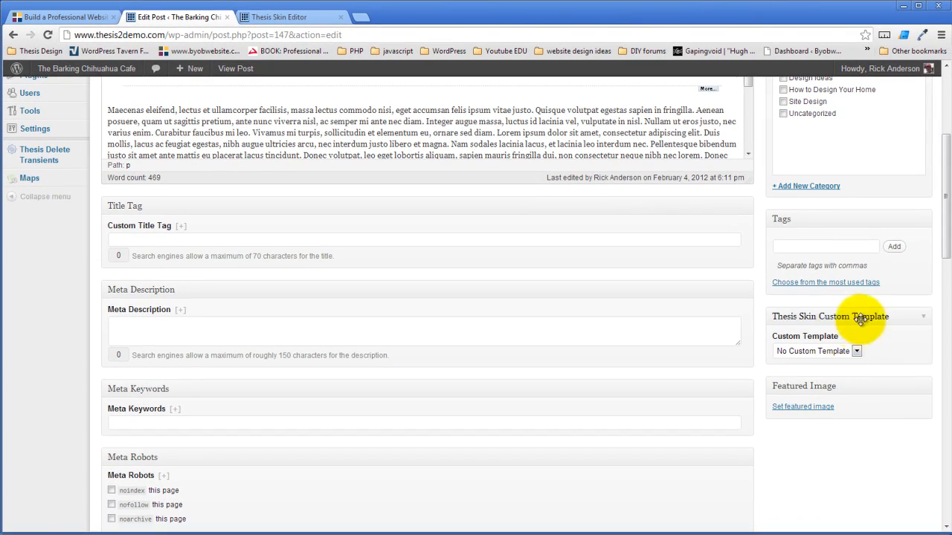
left_click(857, 352)
left_click(858, 351)
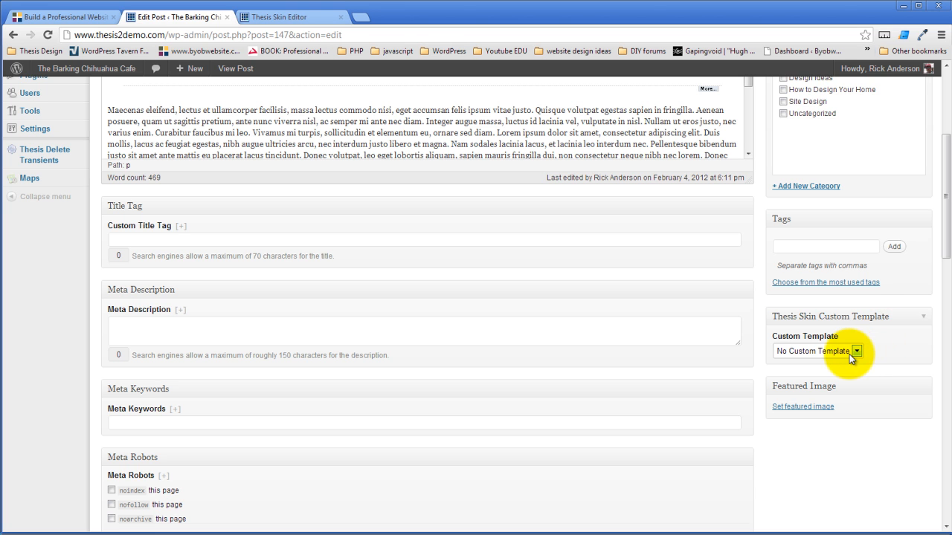
left_click(857, 352)
left_click(903, 348)
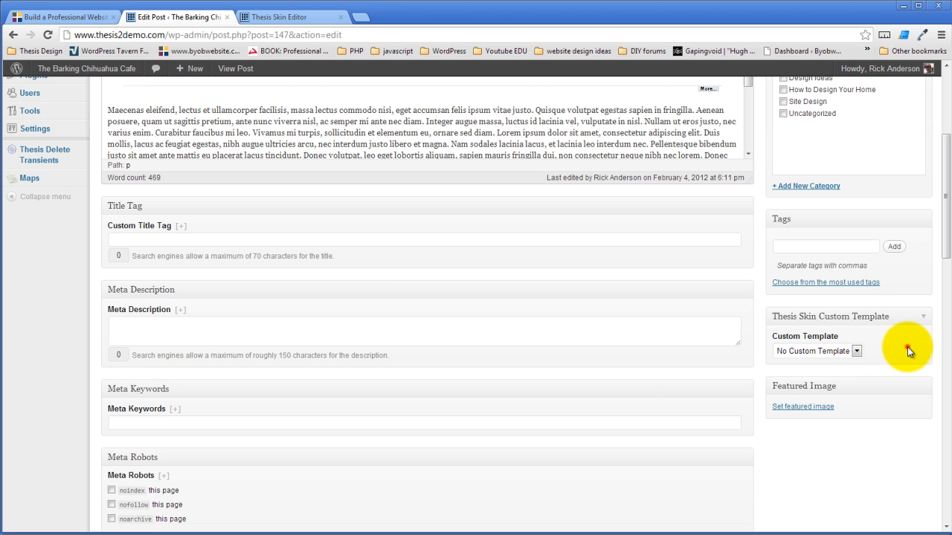
scroll(593, 411, "up", 3)
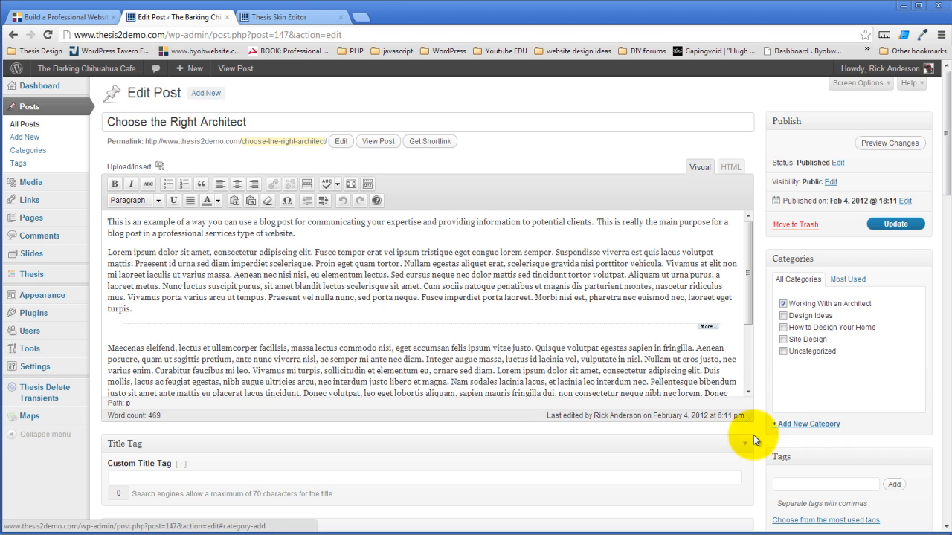
scroll(758, 435, "down", 5)
scroll(763, 434, "up", 4)
scroll(763, 435, "up", 1)
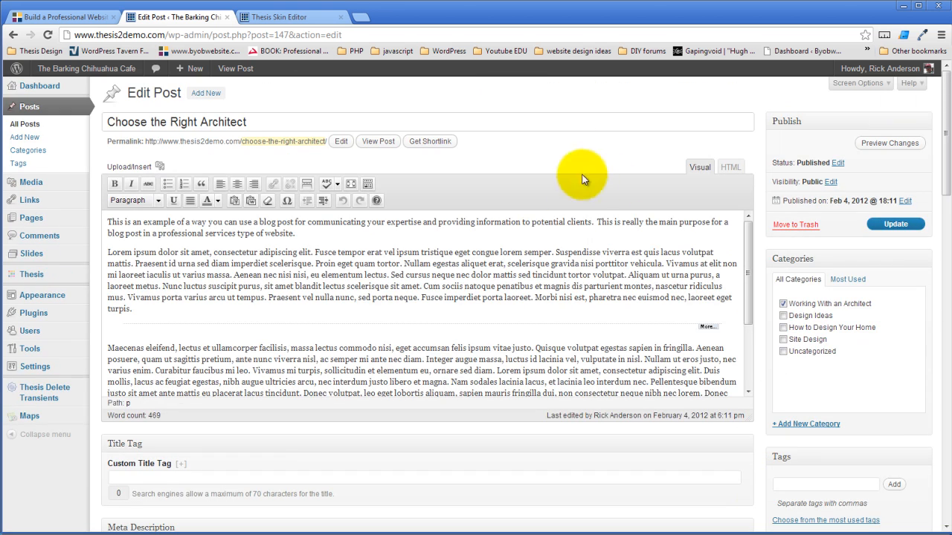
scroll(602, 203, "down", 3)
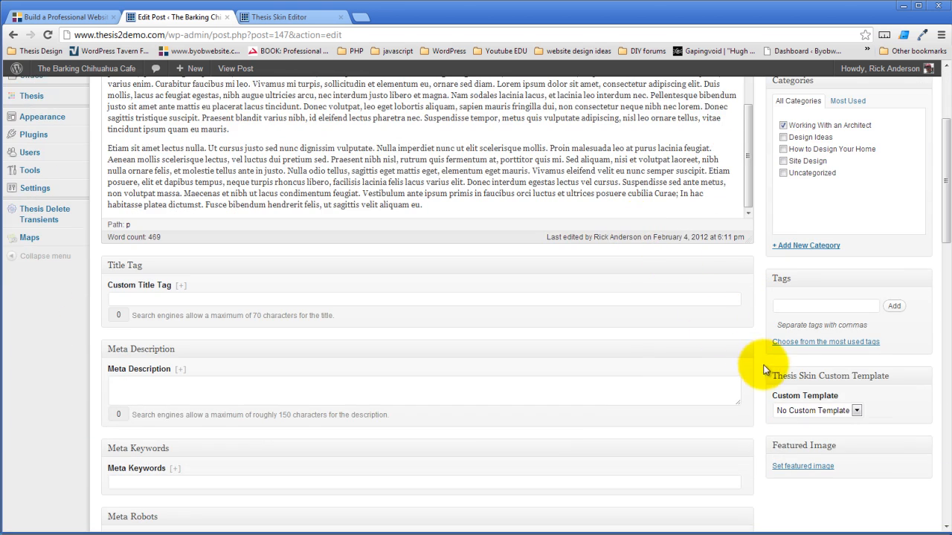
scroll(542, 344, "up", 3)
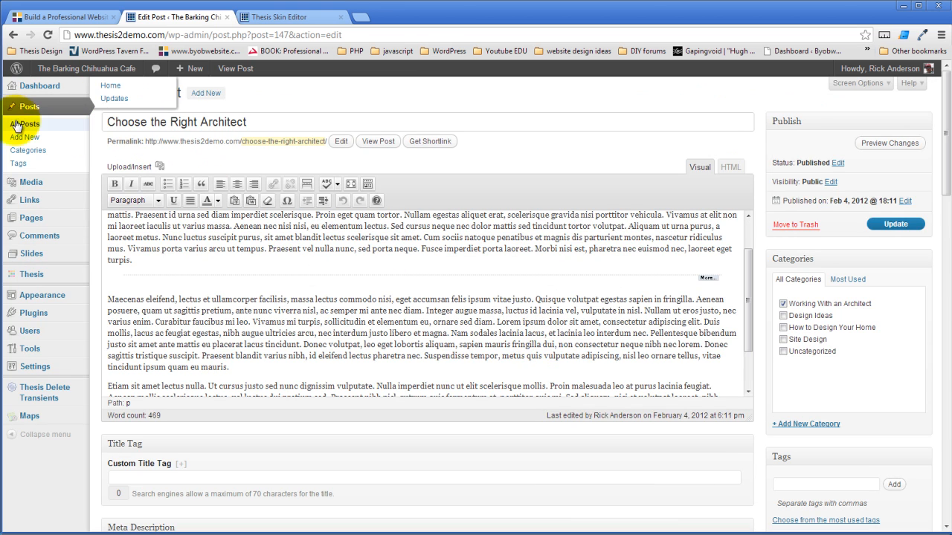
- Open the Design Ideas category for editing and review its Thesis fields and Custom Template choices
left_click(29, 151)
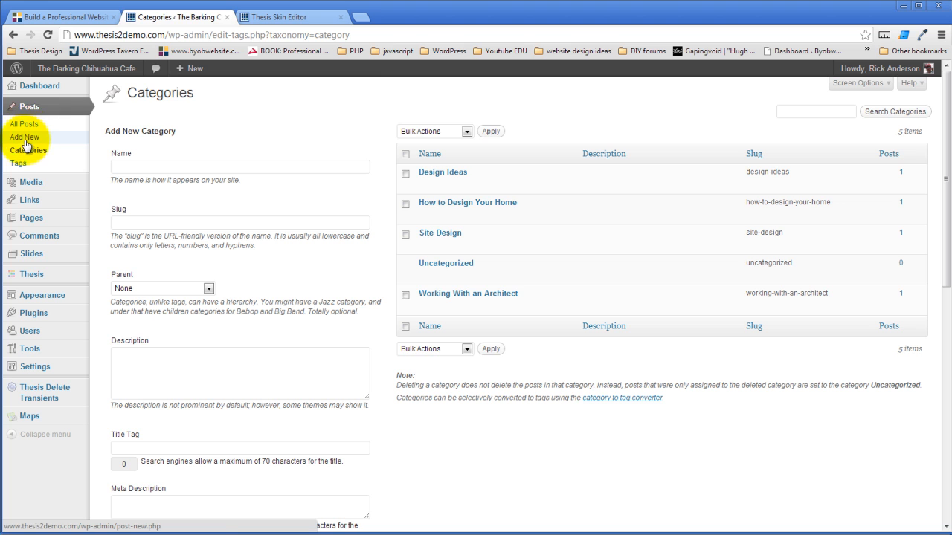
left_click(425, 184)
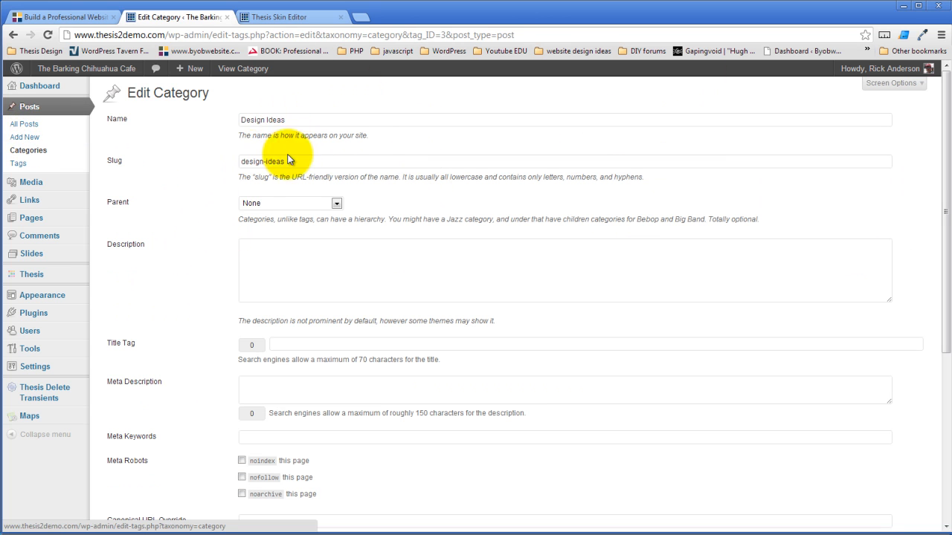
scroll(213, 257, "down", 3)
scroll(212, 258, "down", 2)
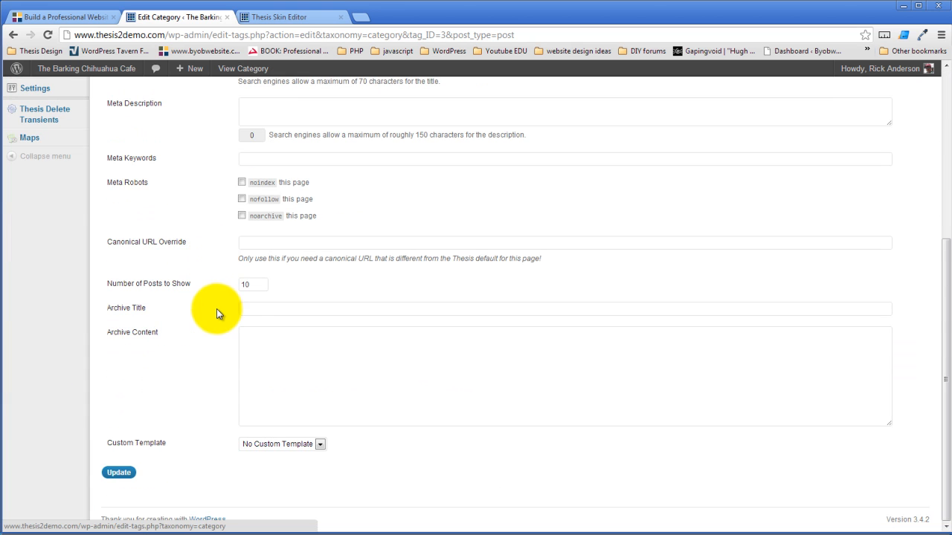
left_click(319, 445)
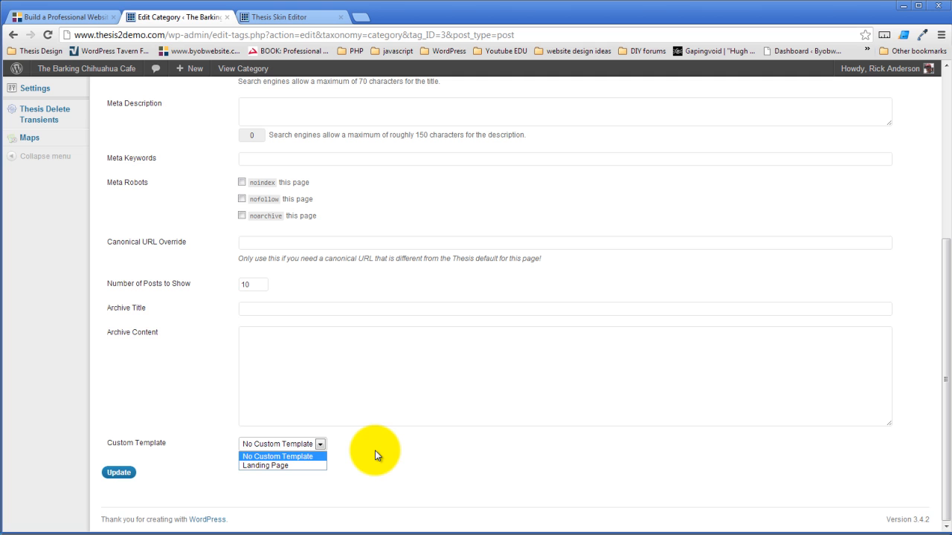
left_click(375, 450)
scroll(148, 417, "up", 5)
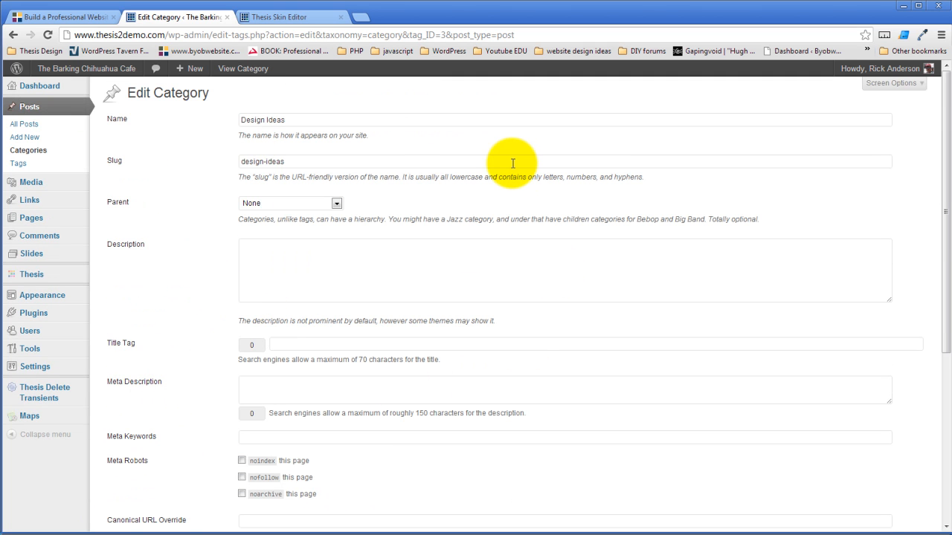
- View the post Tags page and review the Thesis fields for a new tag, including Custom Template
left_click(19, 163)
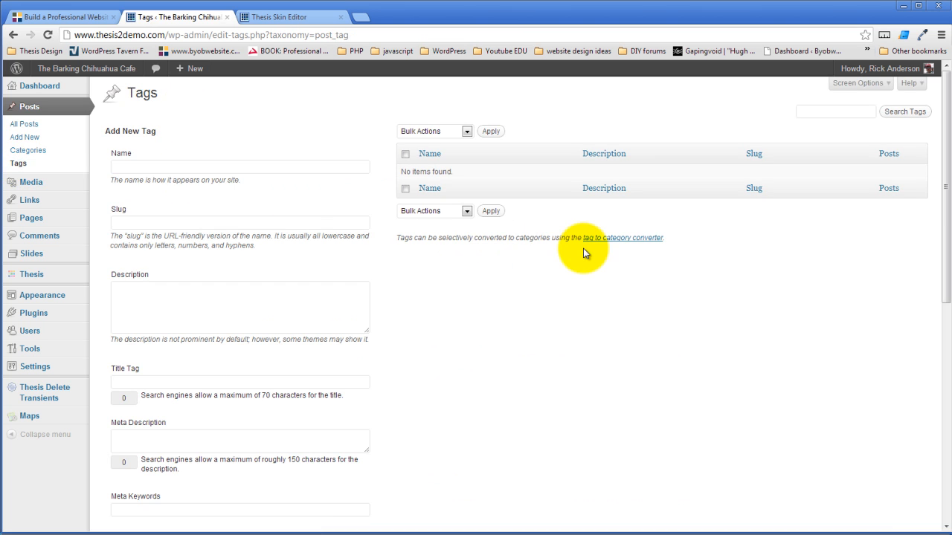
scroll(536, 256, "down", 5)
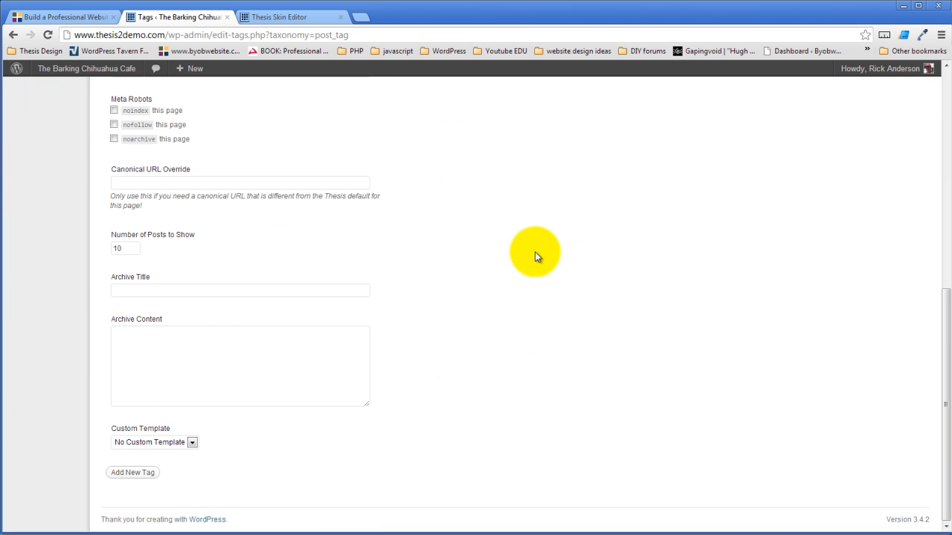
scroll(483, 348, "up", 3)
scroll(483, 350, "up", 3)
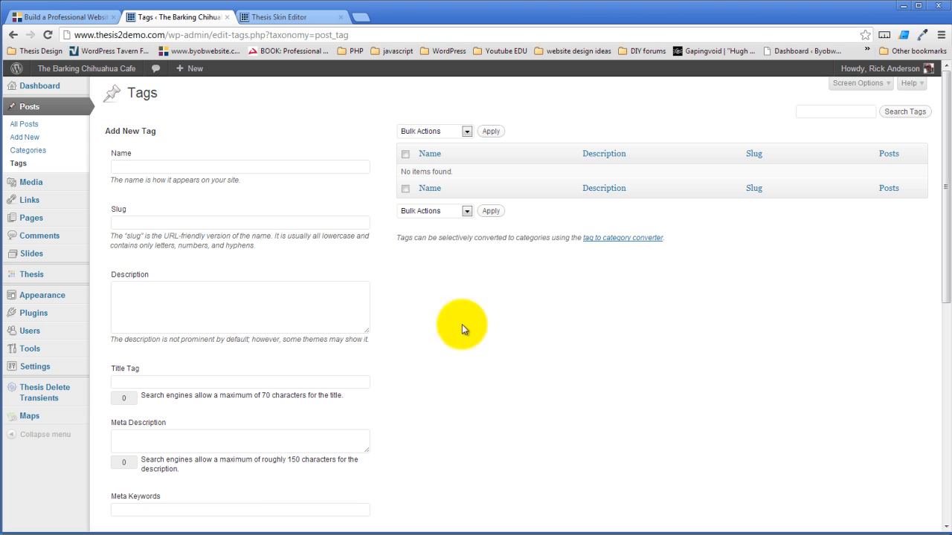
- Open the page "About The Barking Chihuahua Cafe" for editing and check its Thesis Skin Custom Template choices
mouse_move(54, 220)
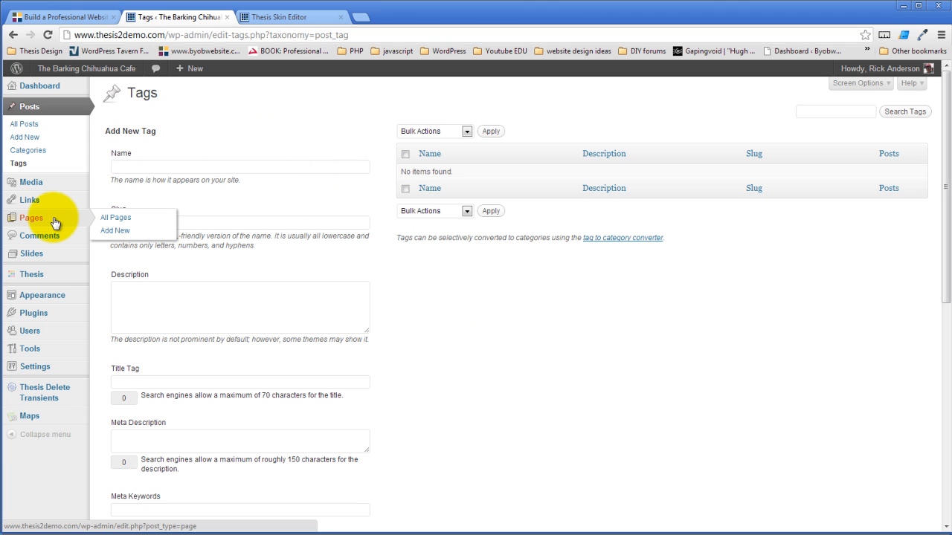
left_click(124, 219)
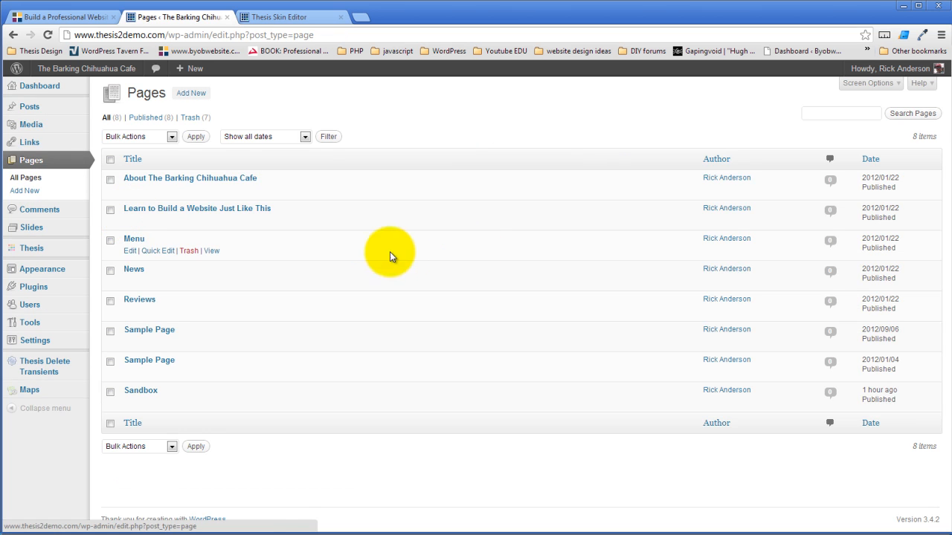
left_click(130, 190)
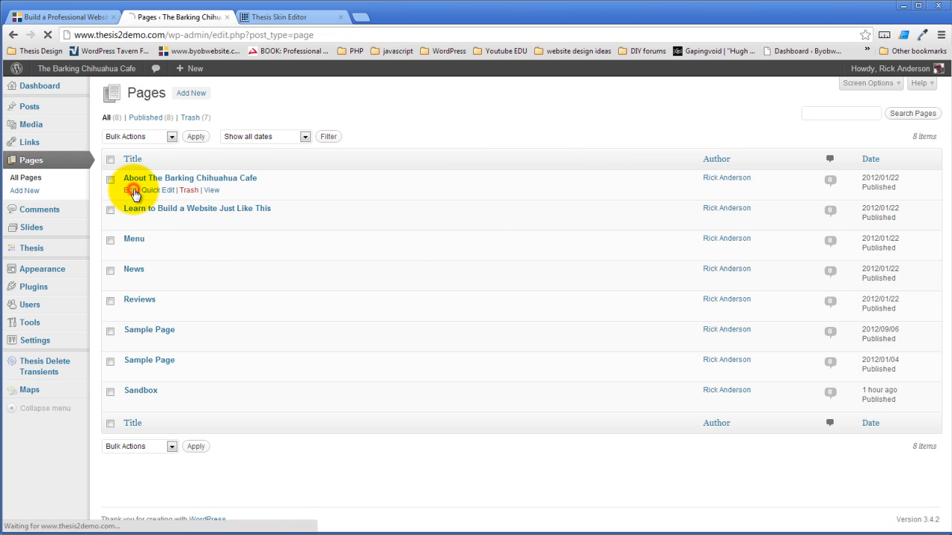
scroll(803, 357, "down", 2)
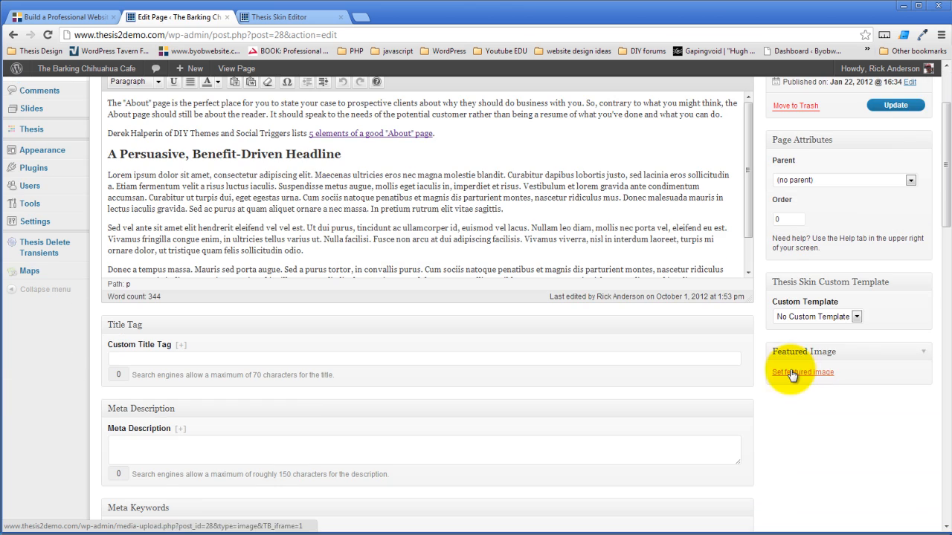
left_click(855, 317)
left_click(853, 319)
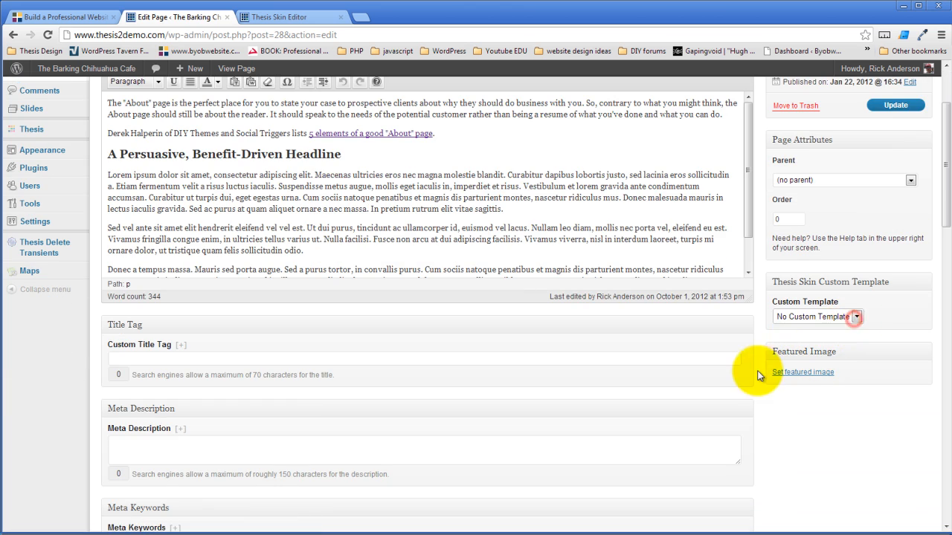
scroll(752, 376, "up", 2)
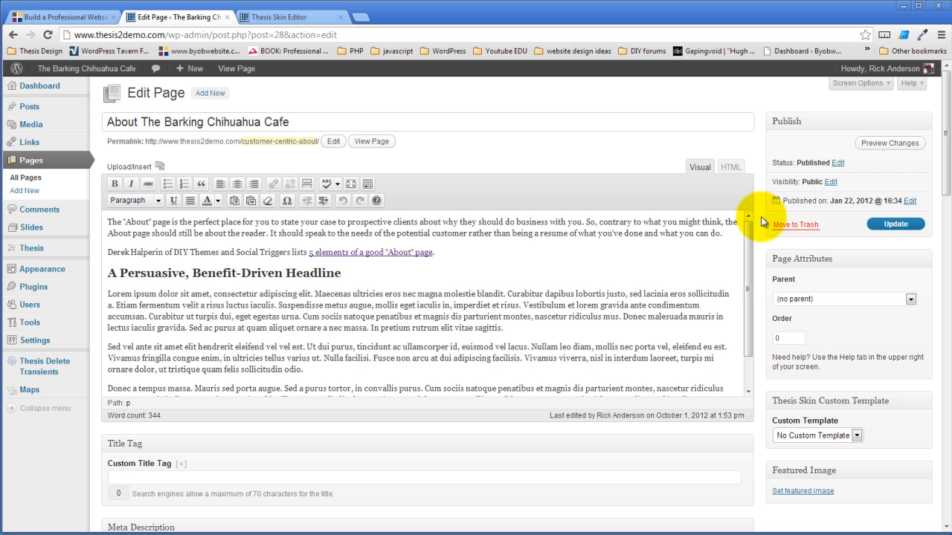
- Return to the Thesis Skin Editor and review the Page template's JavaScript Libraries, Footer Scripts and Head Scripts options, closing them without changes
left_click(291, 18)
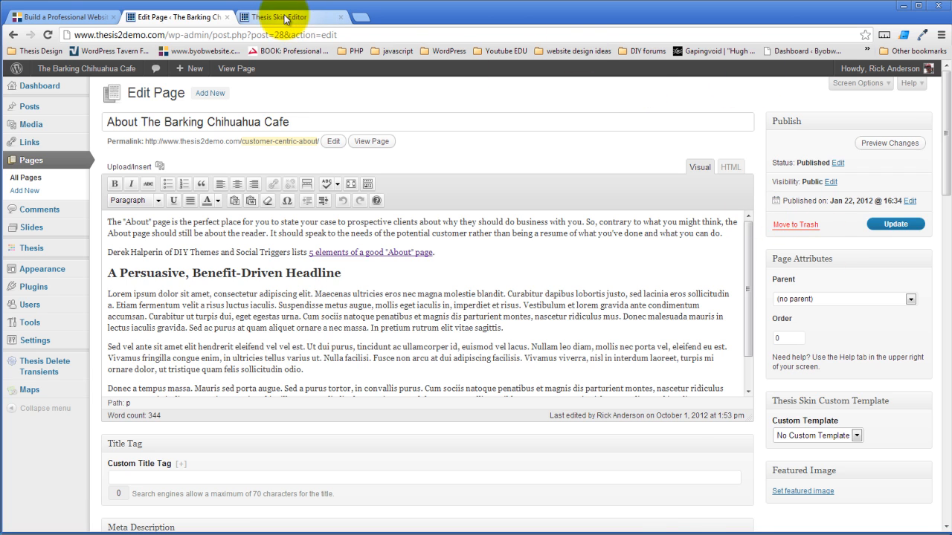
left_click(89, 116)
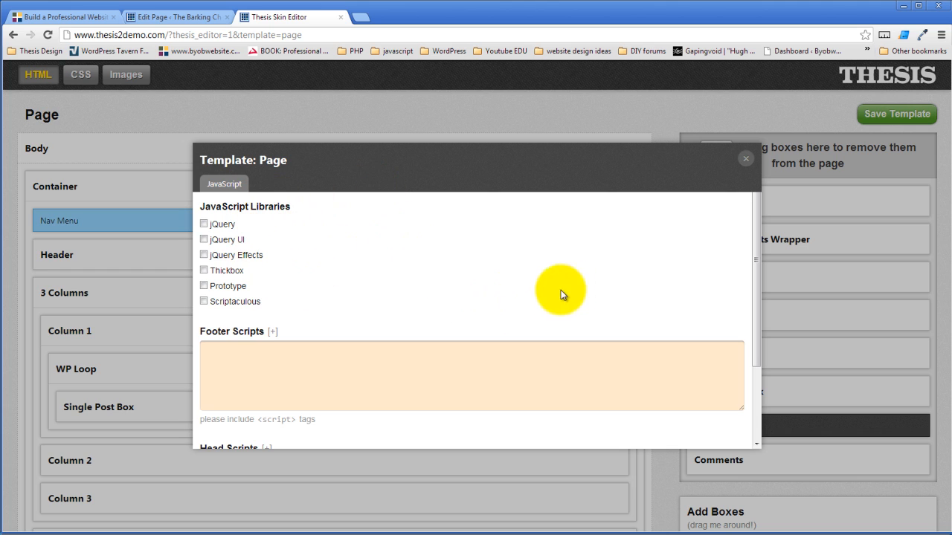
left_click_drag(762, 265, 763, 350)
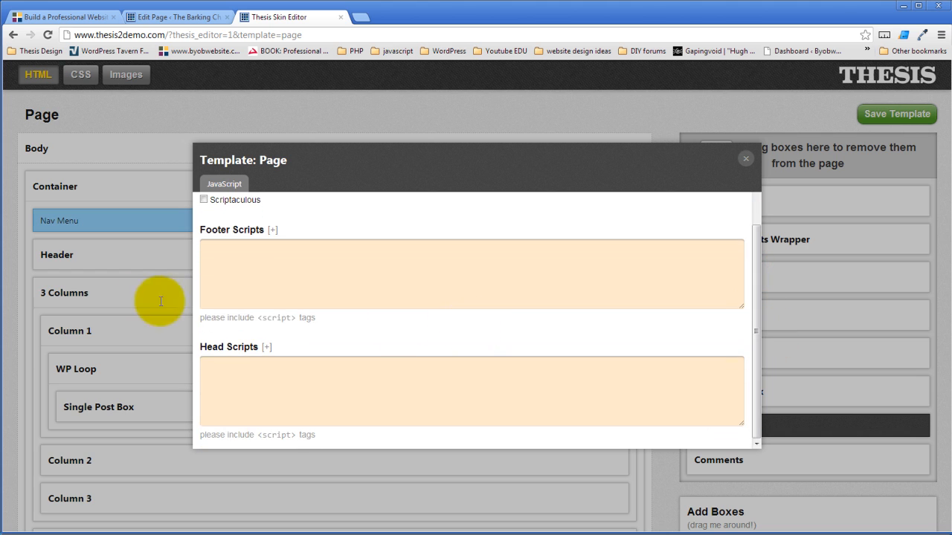
left_click(258, 382)
left_click_drag(754, 297, 743, 207)
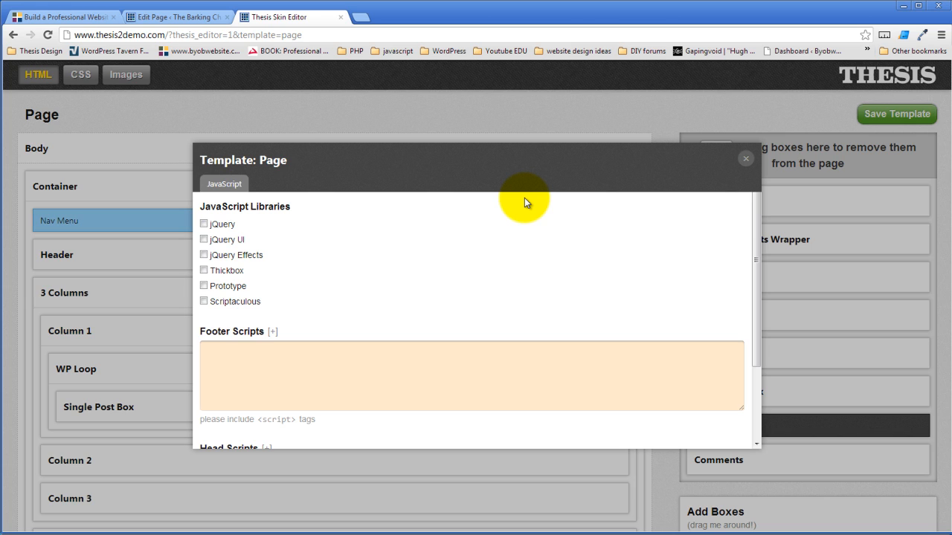
left_click(746, 161)
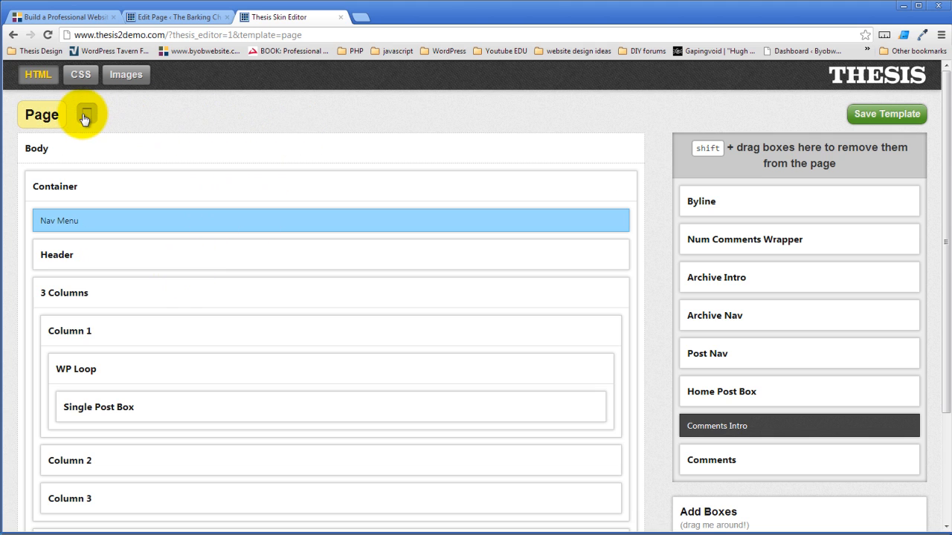
left_click(85, 115)
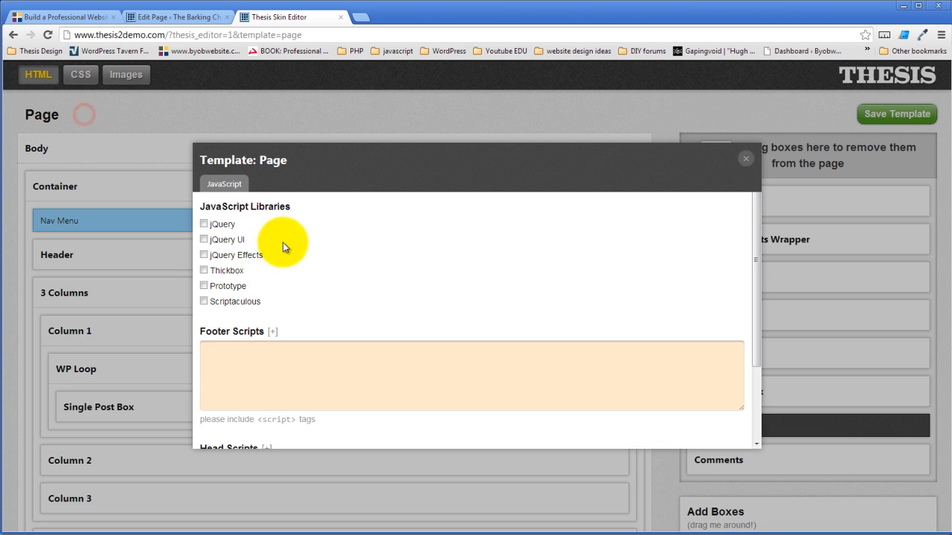
left_click(746, 159)
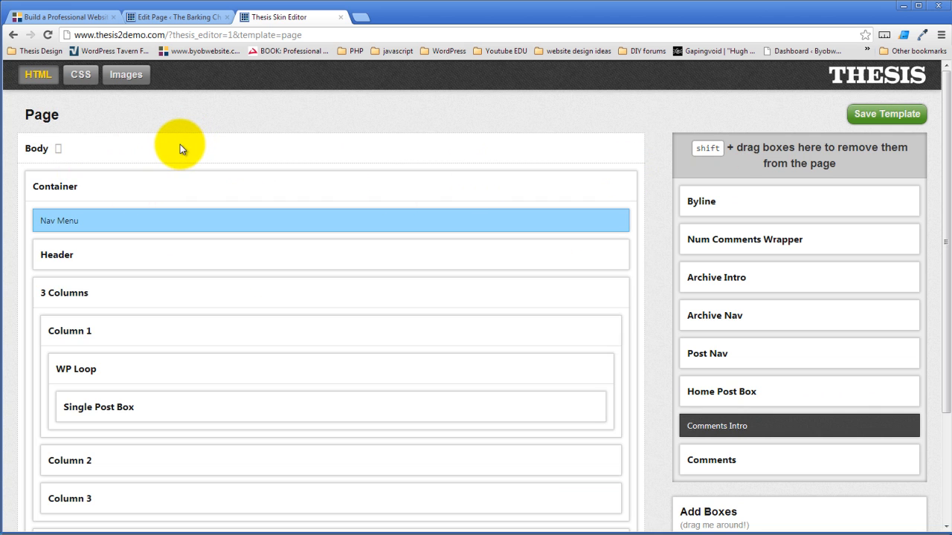
- Open the skin's CSS section and review its Custom CSS and Skin CSS editors
left_click(80, 75)
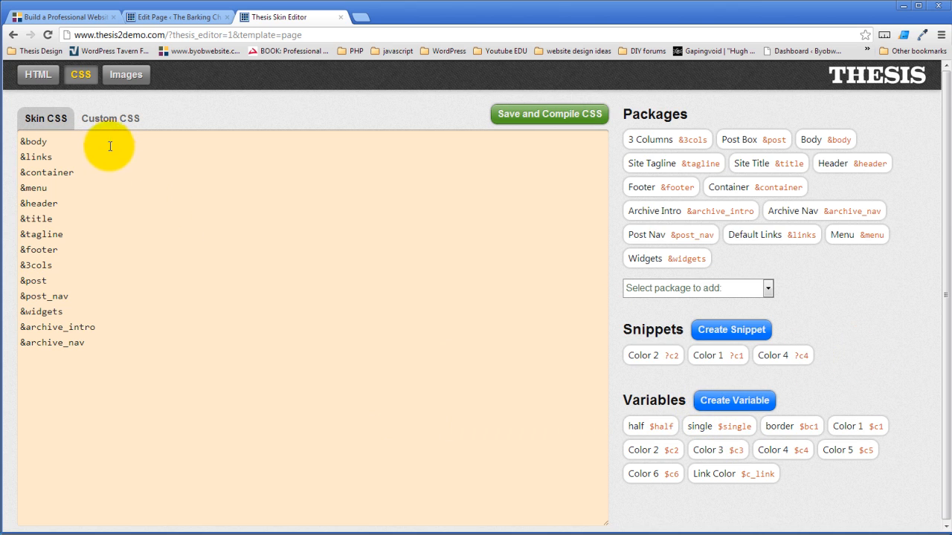
left_click(119, 117)
left_click(169, 159)
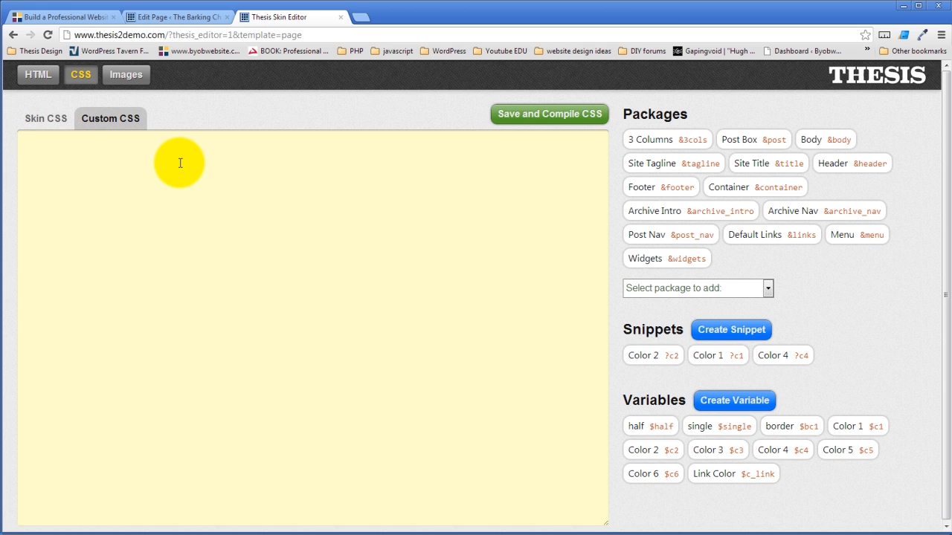
left_click(170, 149)
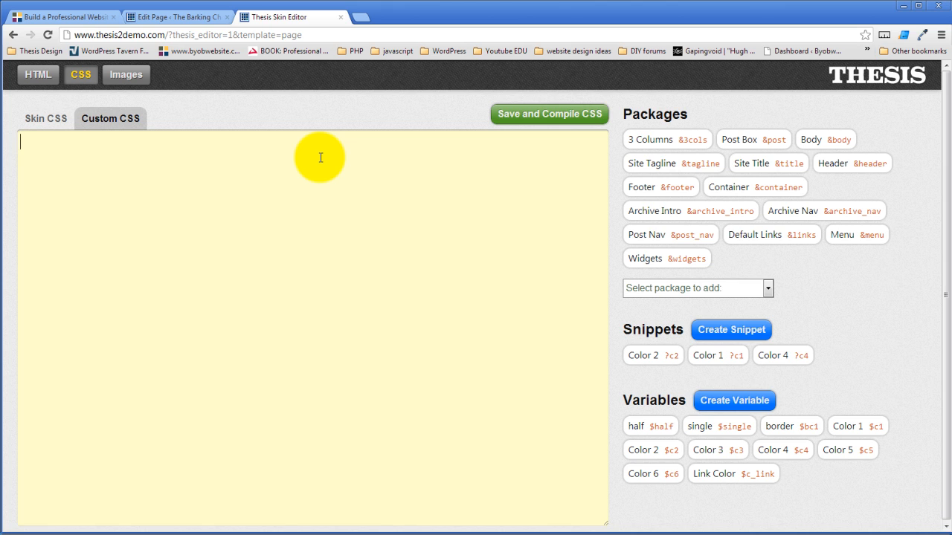
left_click(52, 116)
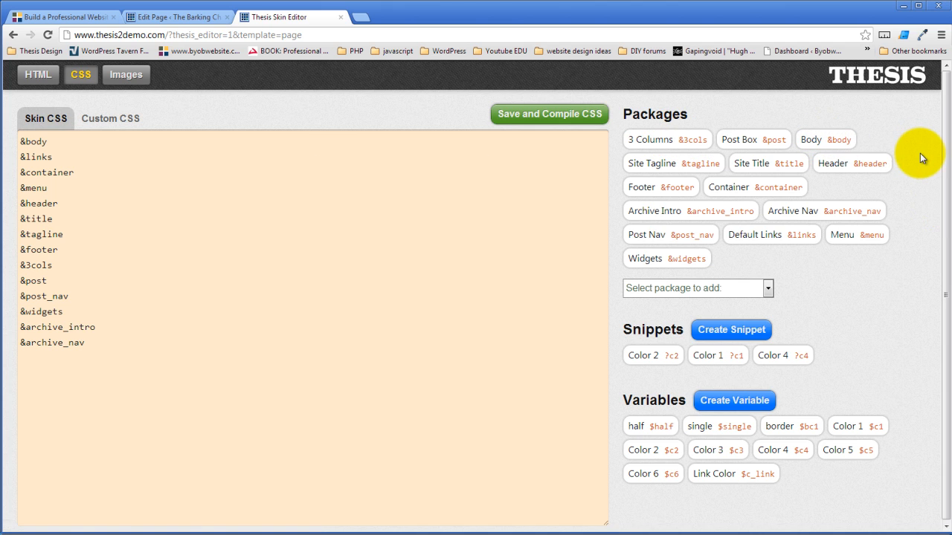
- Open the Body package and review its CSS selector, Font Settings and Text Color options
left_click(826, 142)
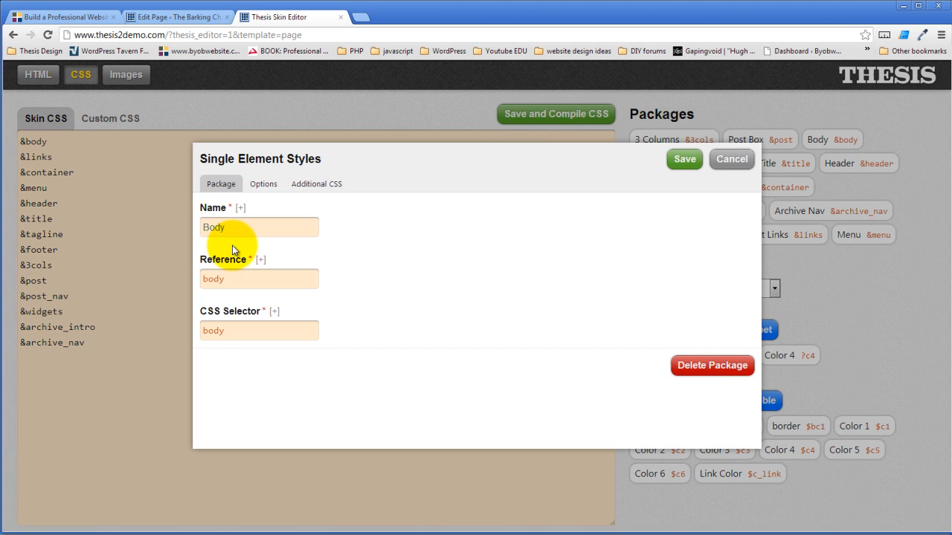
left_click(228, 332)
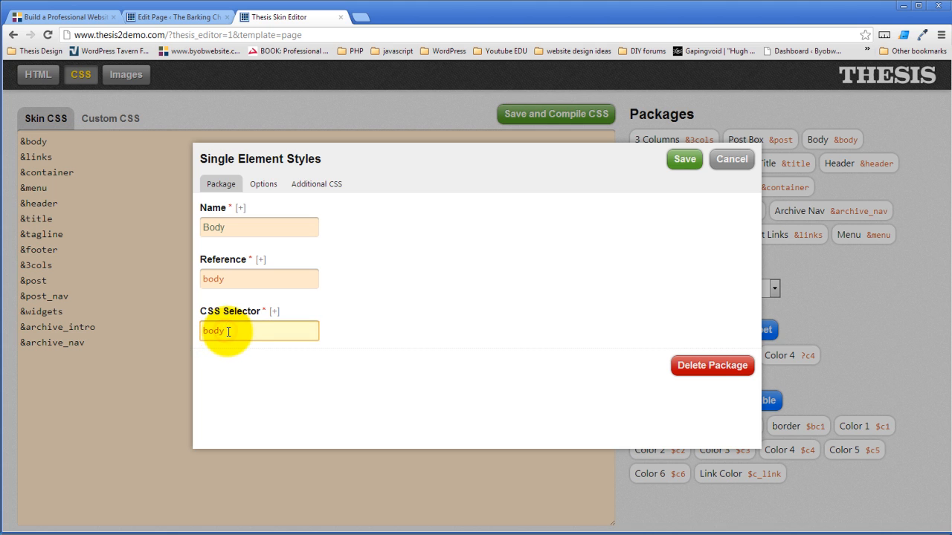
left_click(261, 183)
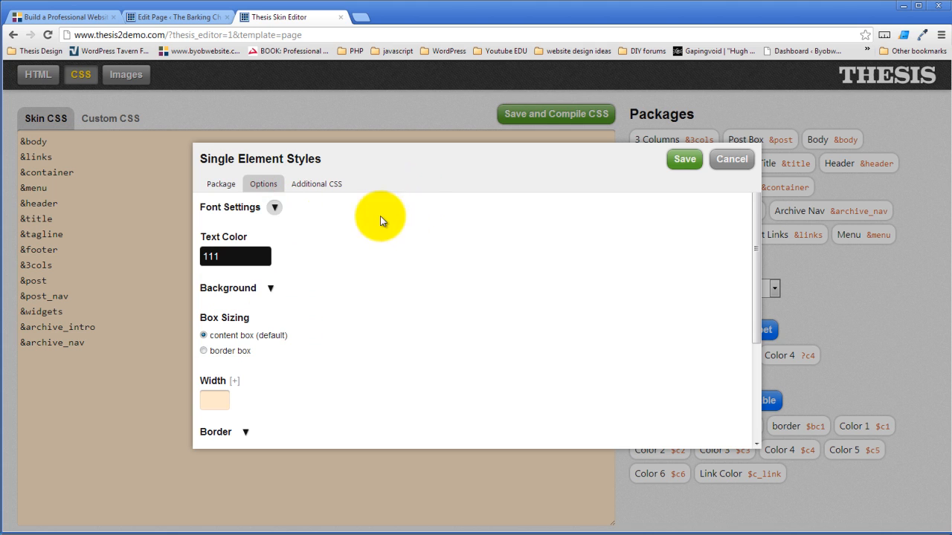
left_click(274, 207)
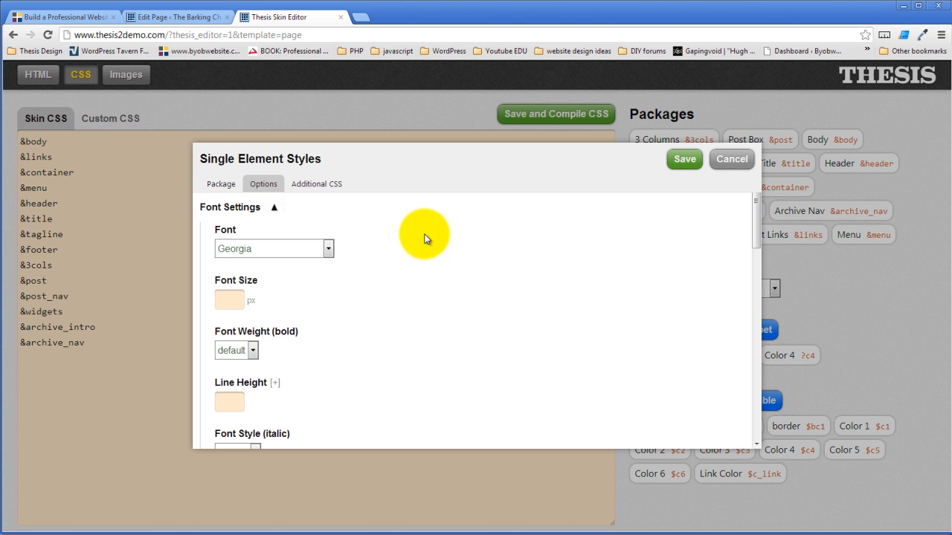
scroll(370, 233, "down", 3)
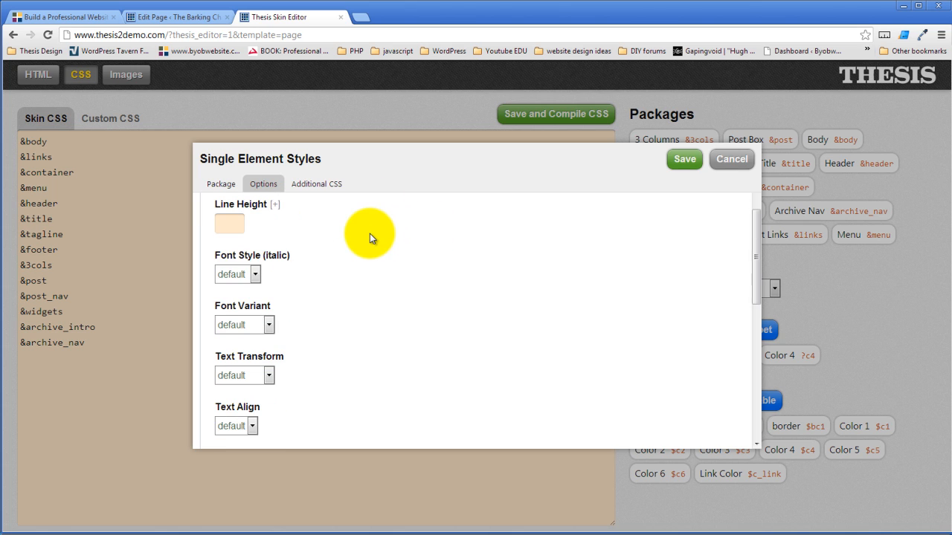
scroll(369, 237, "up", 1)
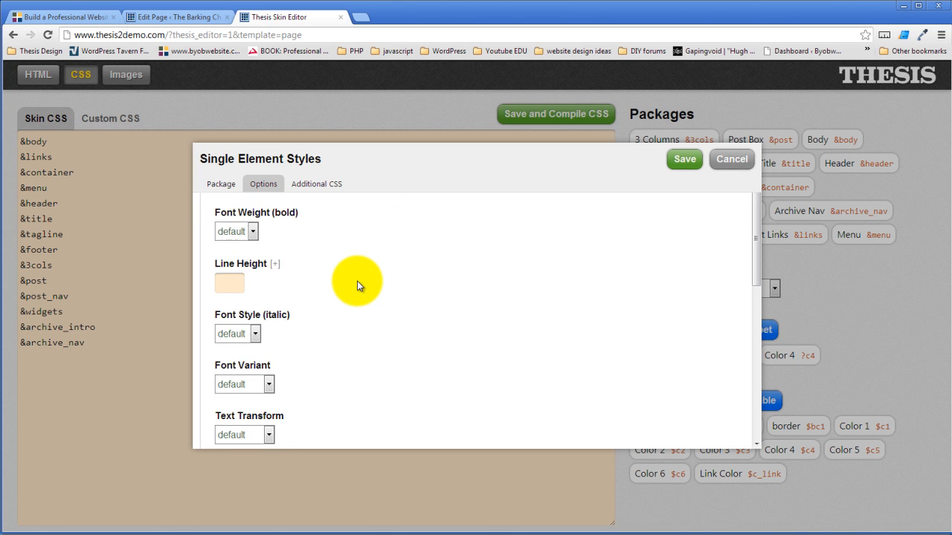
scroll(356, 262, "down", 3)
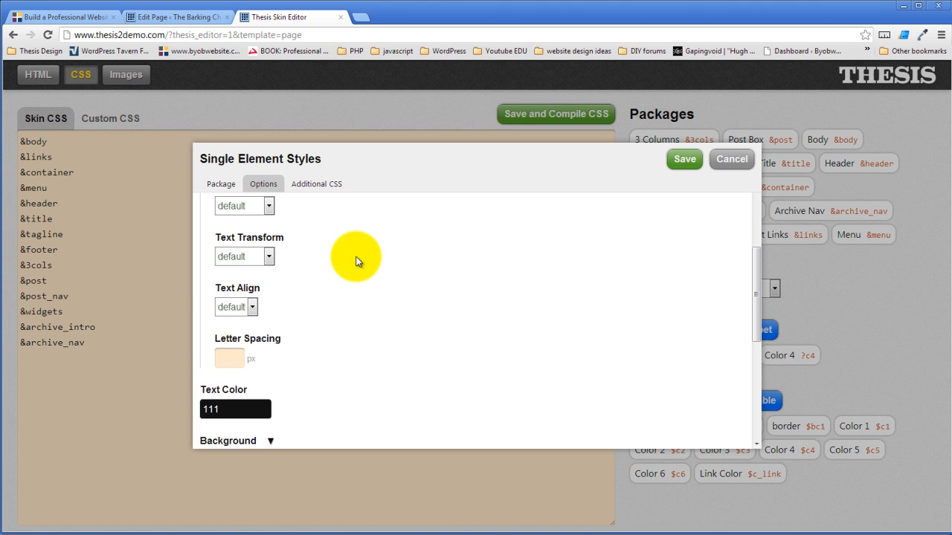
scroll(357, 260, "down", 2)
scroll(344, 278, "down", 2)
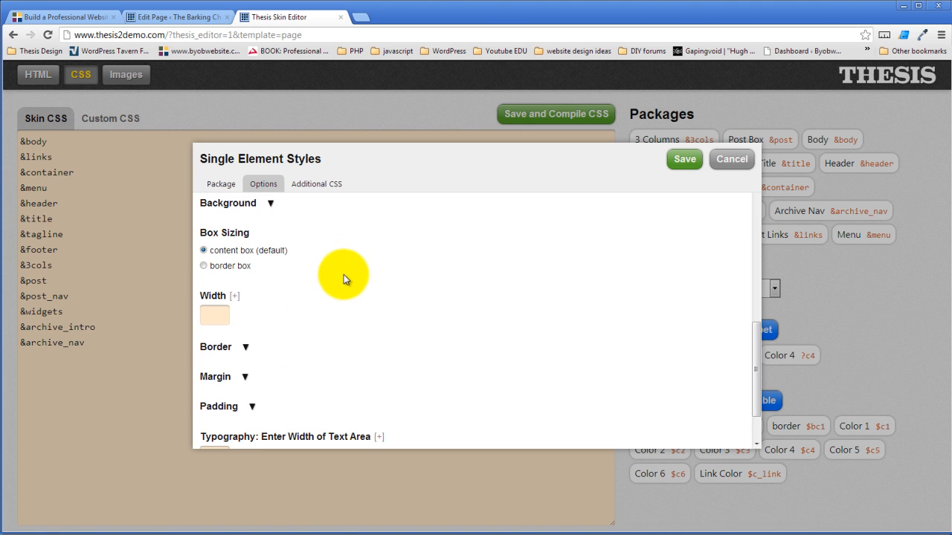
- Review the Body package's Background, Box Sizing and Typography text-width options, and save the package without entering new values
left_click(271, 203)
scroll(490, 246, "down", 3)
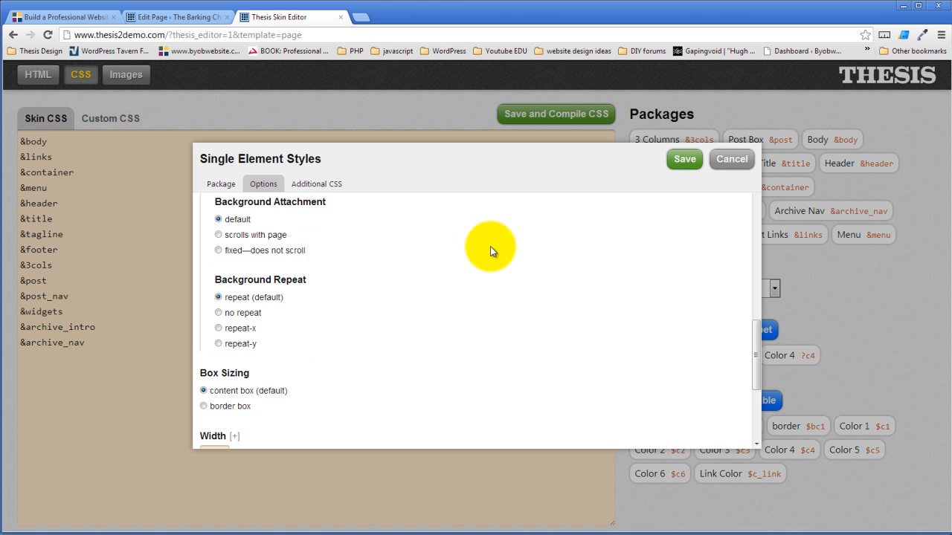
scroll(431, 266, "down", 2)
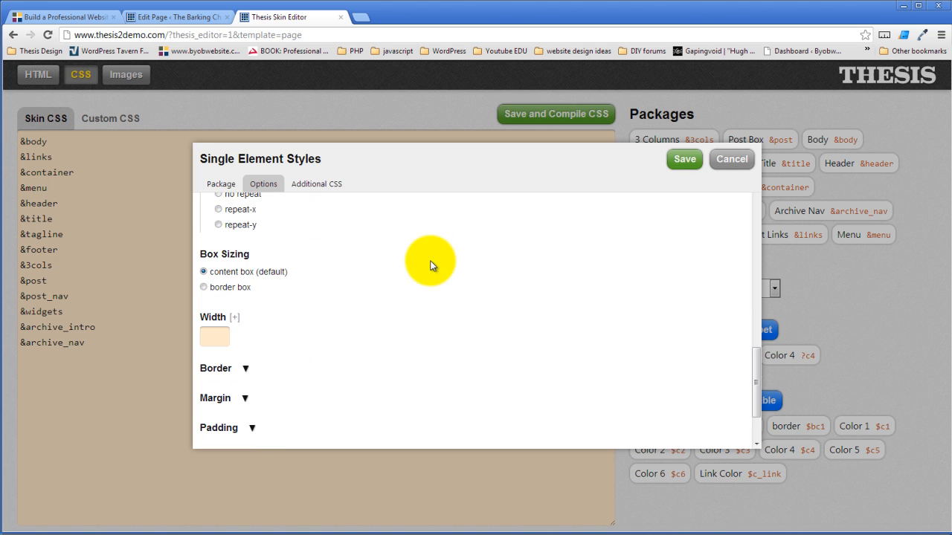
scroll(431, 266, "down", 2)
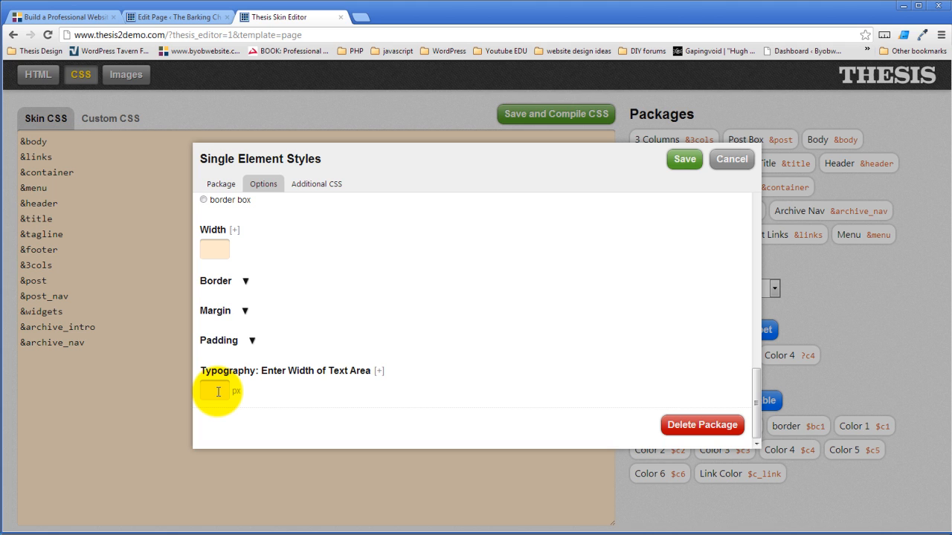
scroll(296, 331, "up", 6)
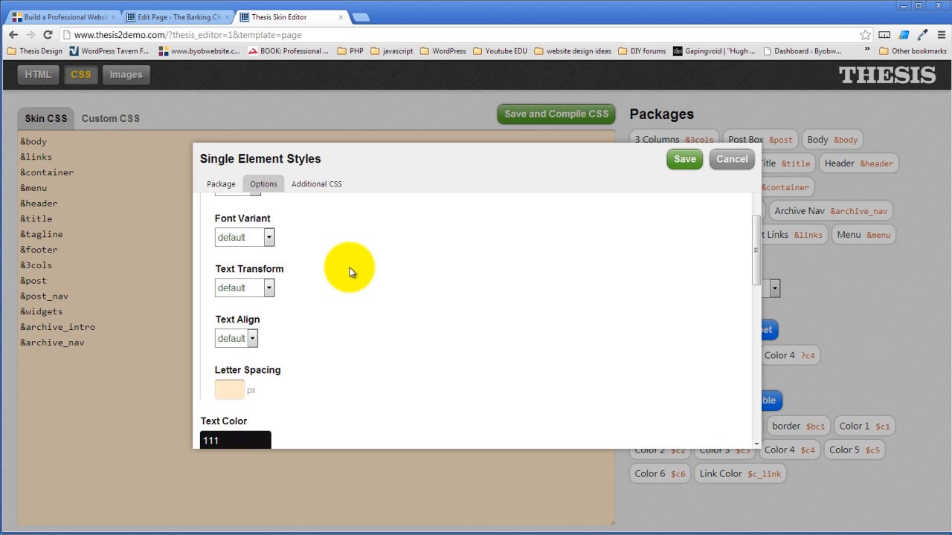
scroll(352, 272, "up", 2)
scroll(344, 257, "down", 10)
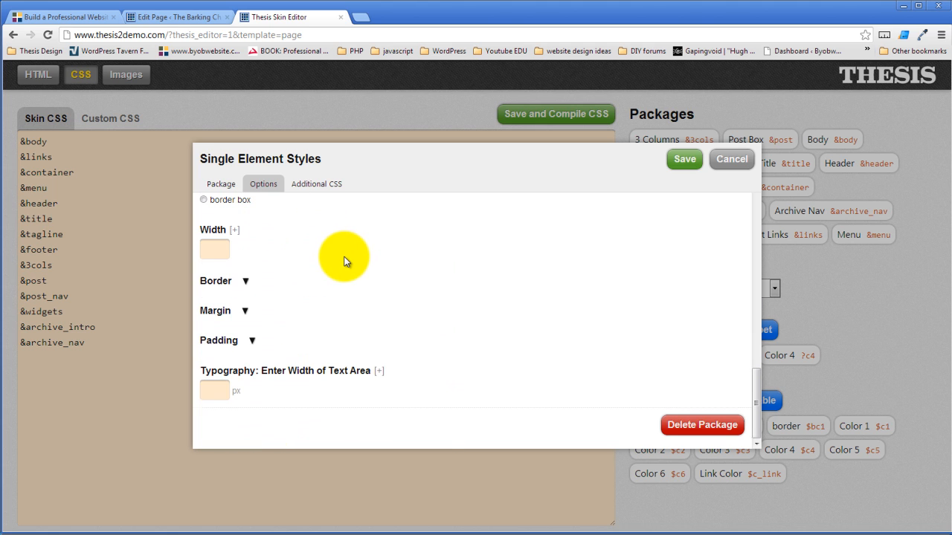
left_click(214, 391)
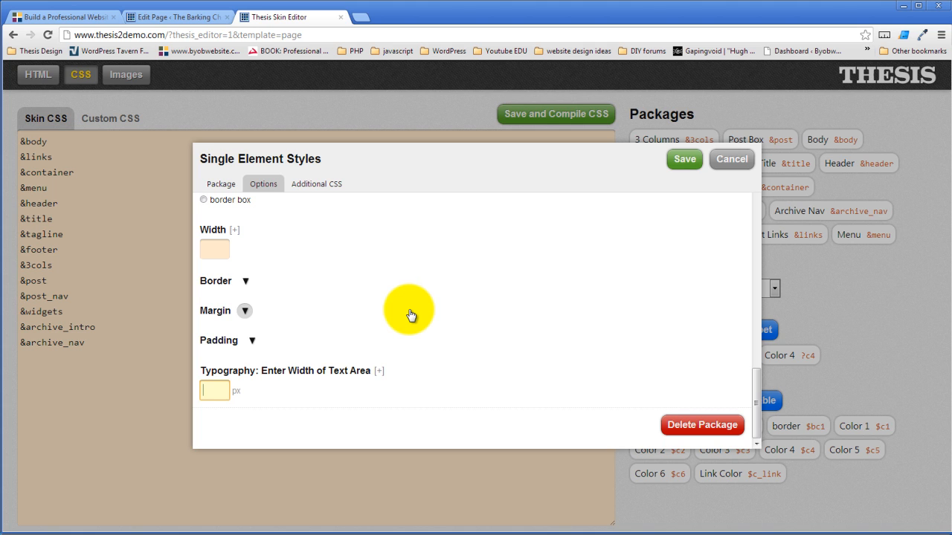
left_click(307, 340)
scroll(382, 323, "up", 3)
left_click(684, 159)
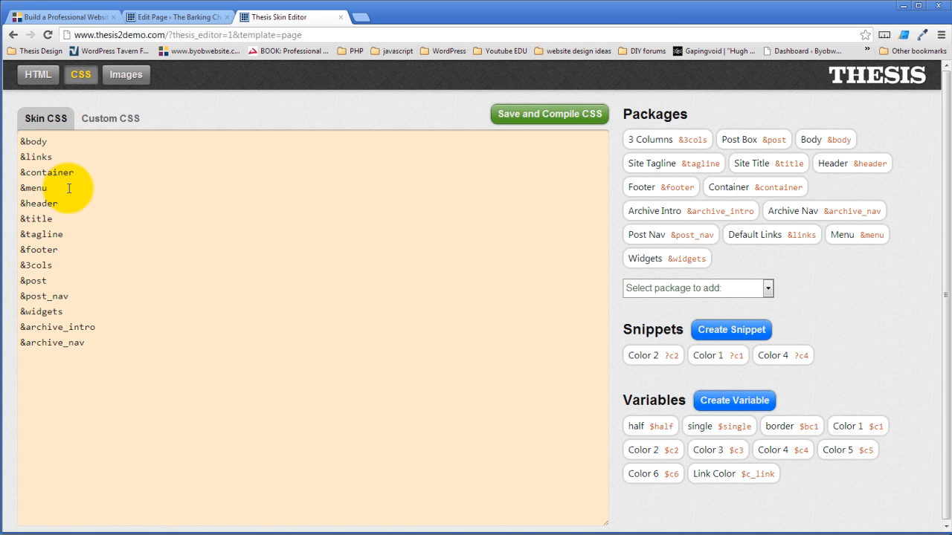
- Open the 3 Columns package, review its number of columns and Column 1 options, and close it without saving
left_click(97, 210)
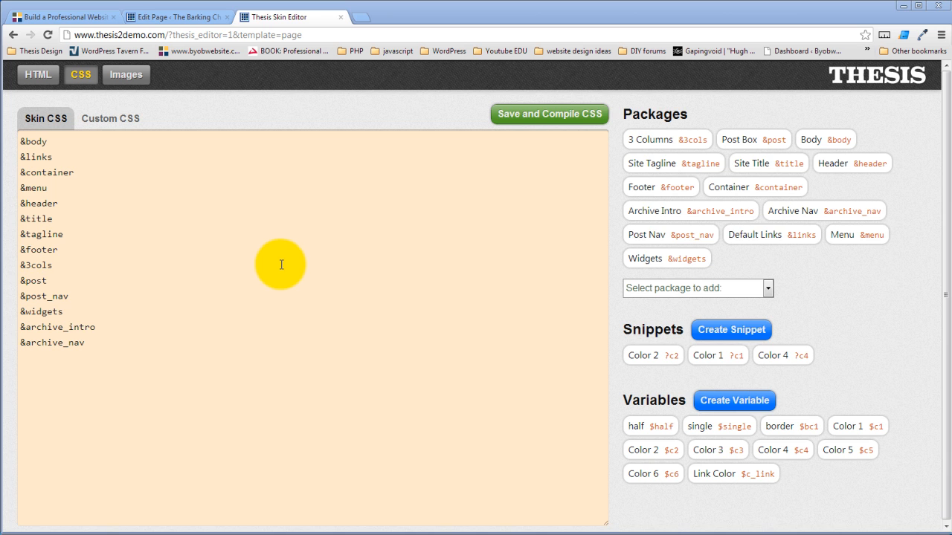
left_click(679, 149)
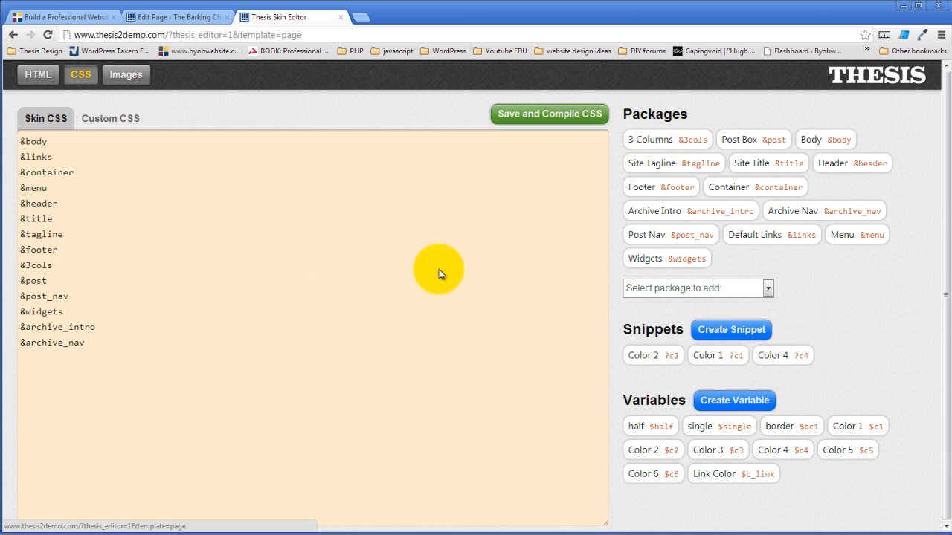
left_click(262, 187)
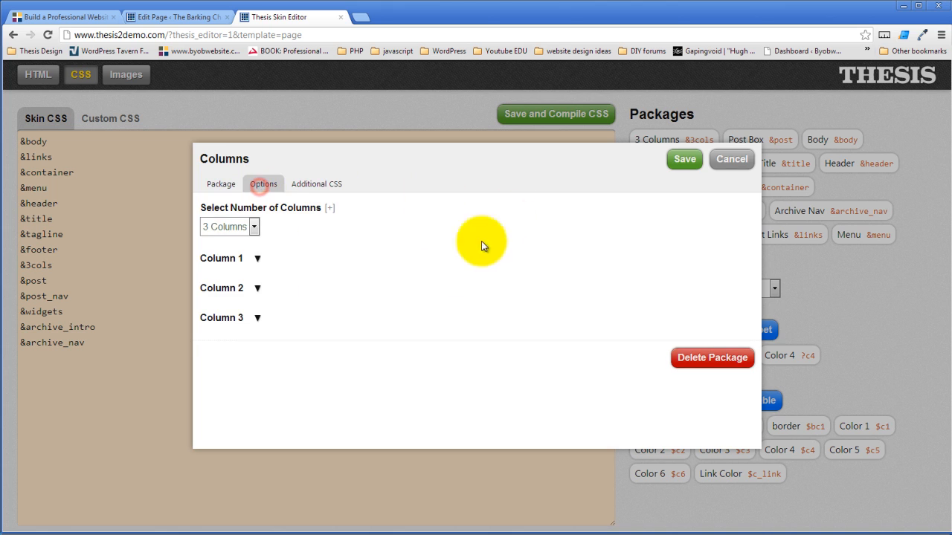
left_click(255, 258)
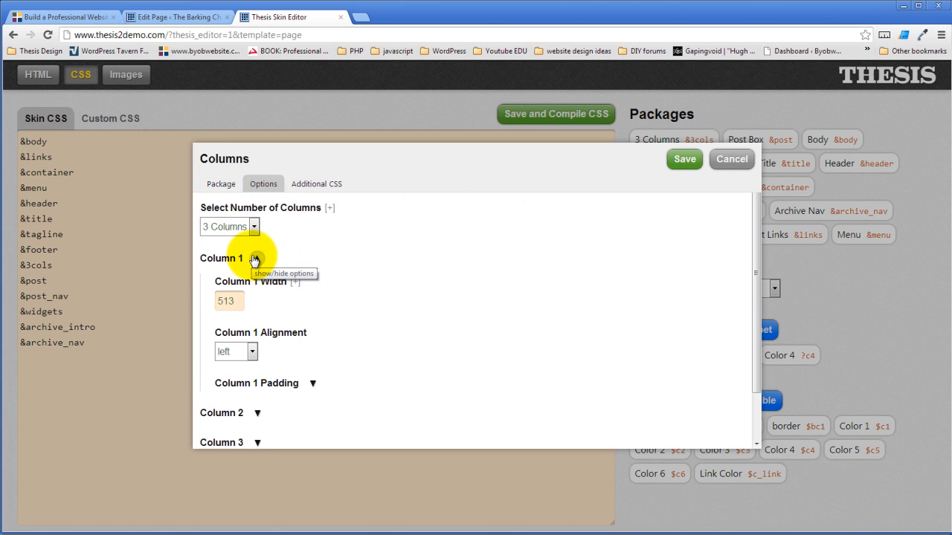
left_click(729, 159)
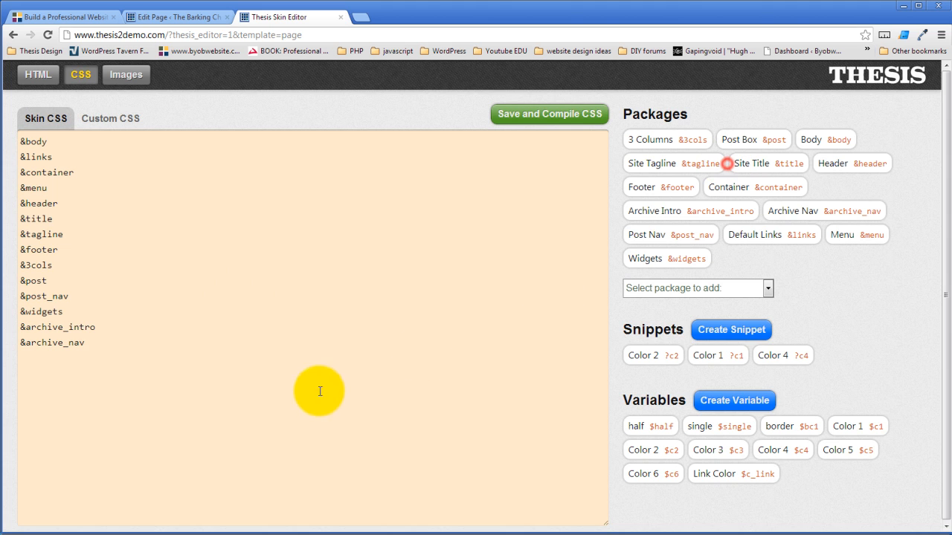
left_click(285, 383)
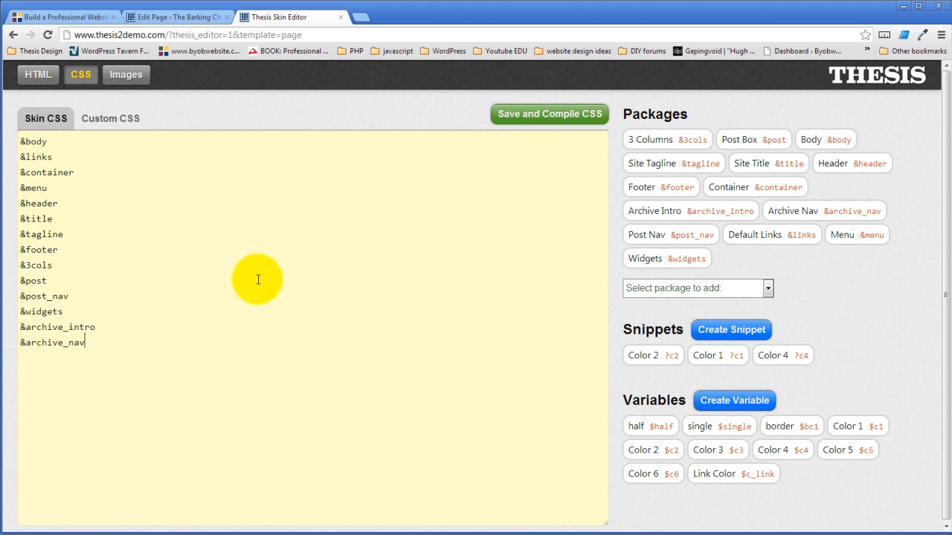
- View the skin's Images section and return to the CSS section
left_click(119, 74)
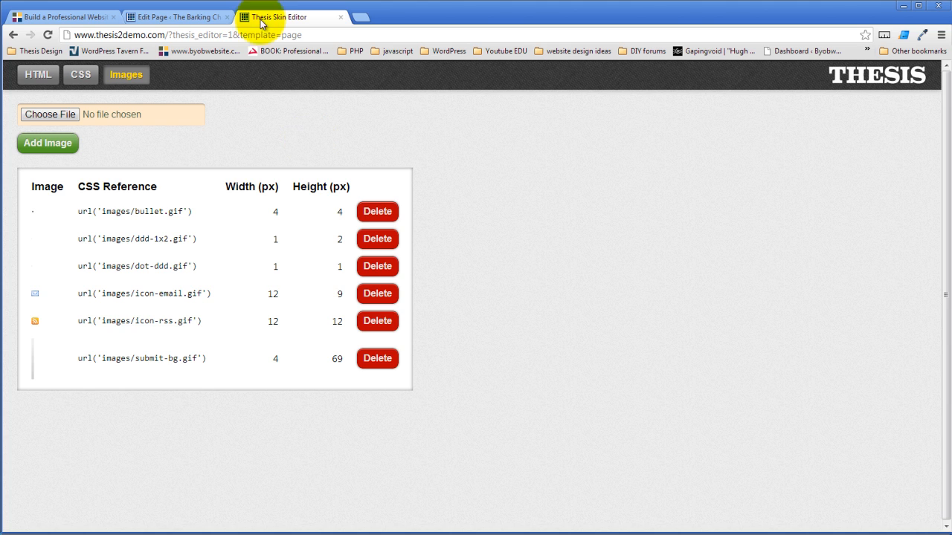
left_click(87, 79)
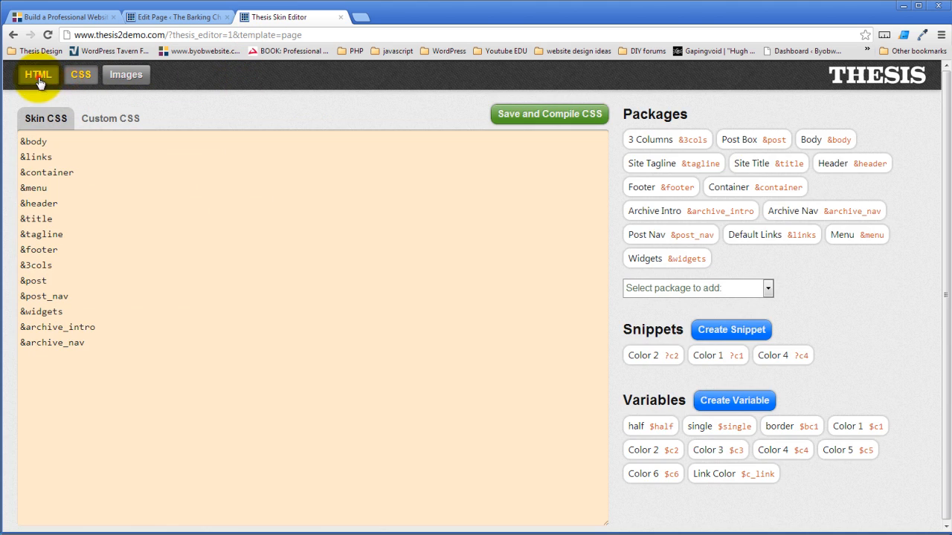